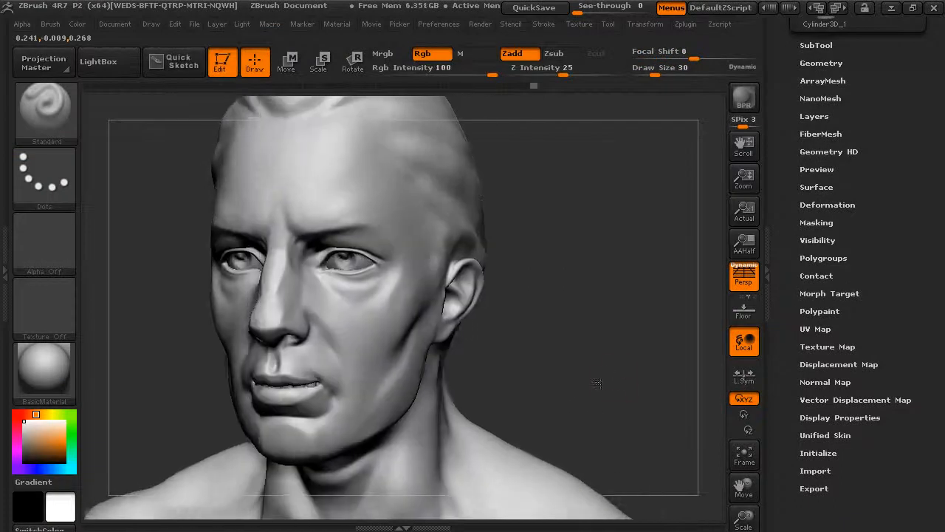
- Expand the Deformation settings for the head model
left_click(815, 204)
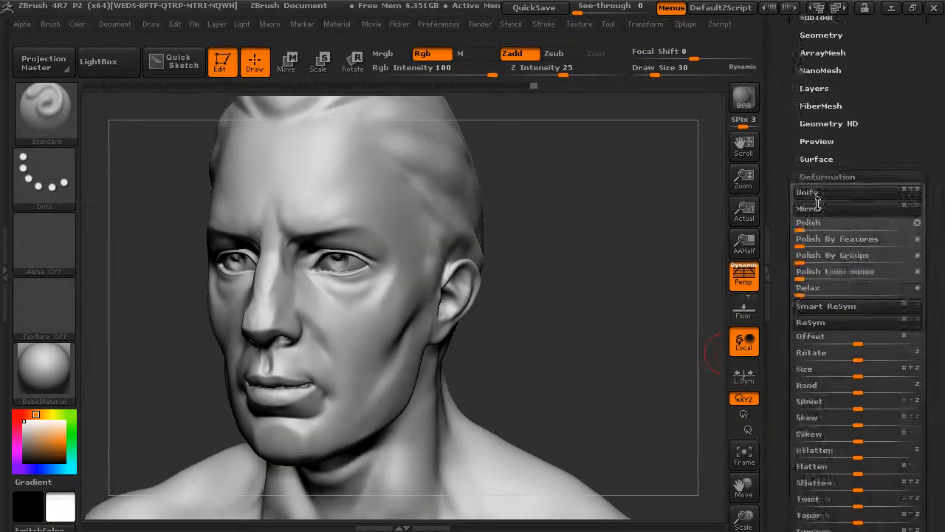
scroll(784, 241, "up", 3)
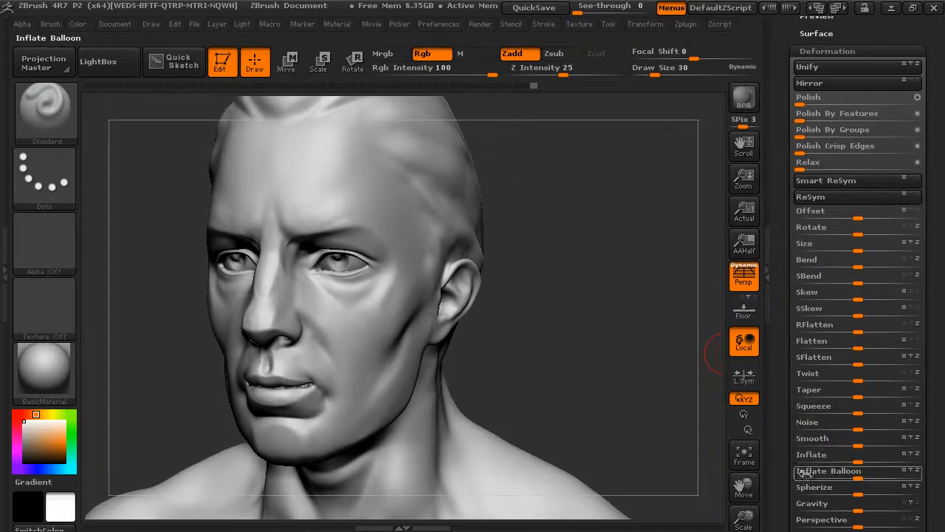
left_click_drag(595, 295, 666, 309, "alt")
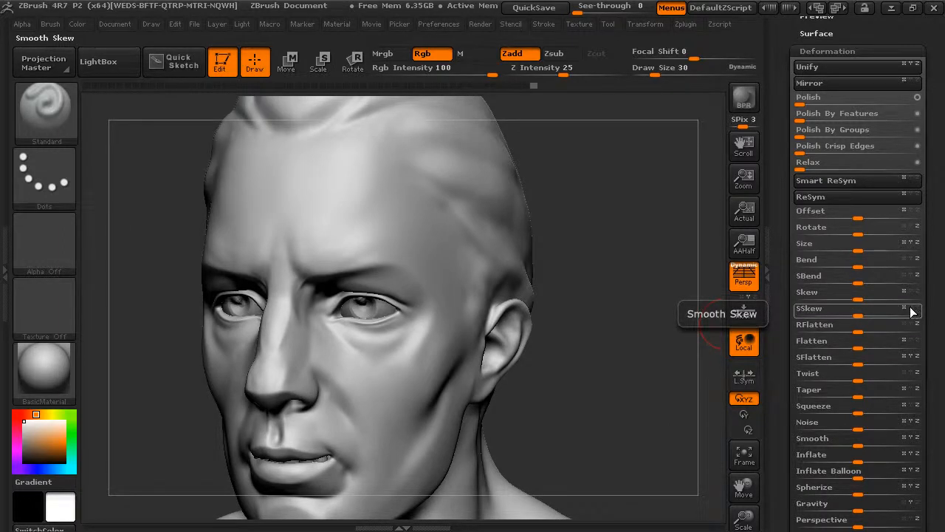
left_click_drag(697, 288, 664, 356)
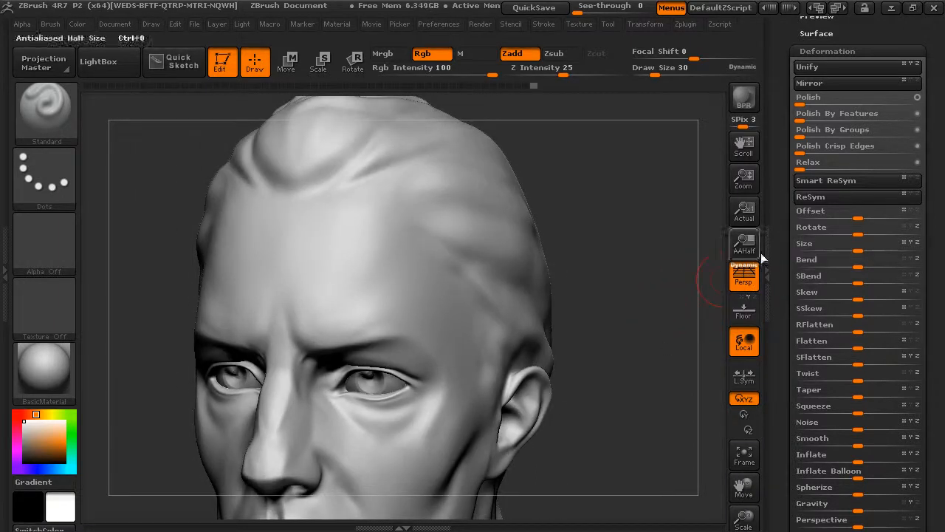
left_click_drag(647, 292, 612, 222, "alt")
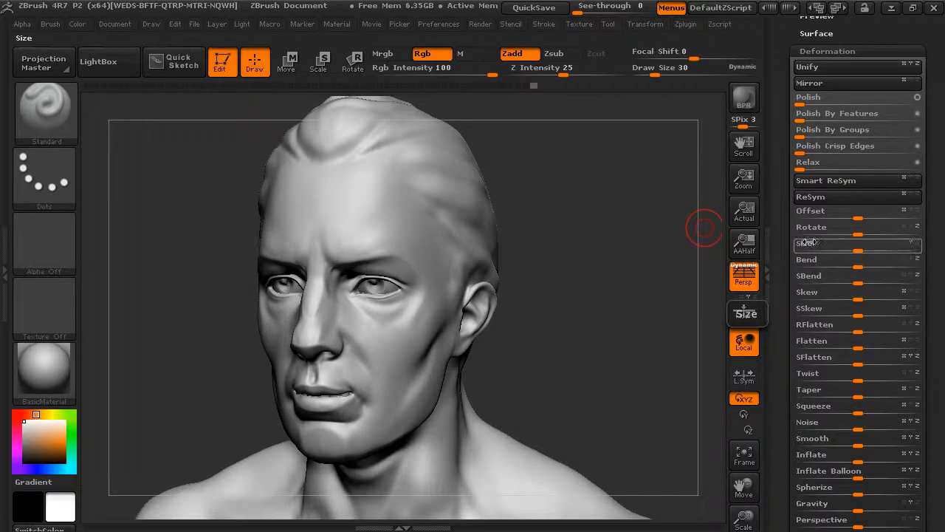
- Try stretching the head along the Y axis with the Size deformation and undo it
left_click_drag(861, 250, 892, 251)
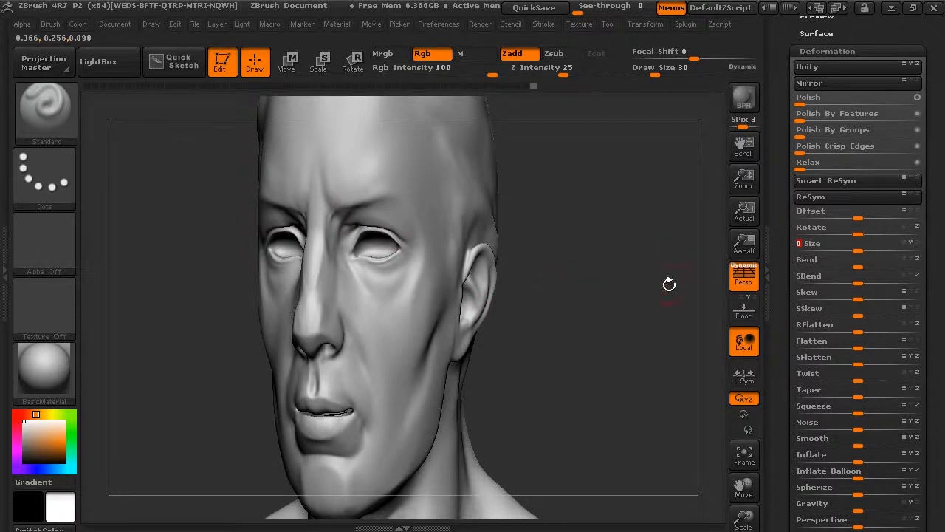
key("ctrl")
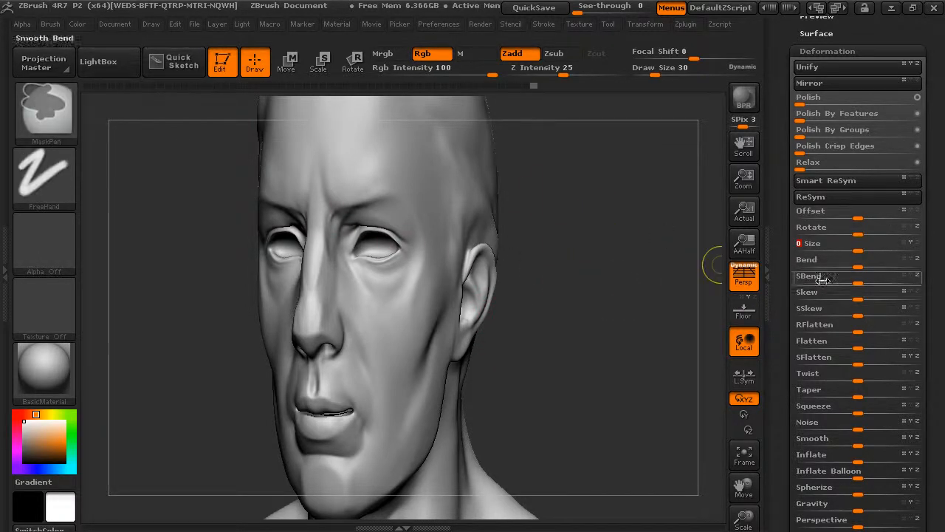
key("ctrl+z")
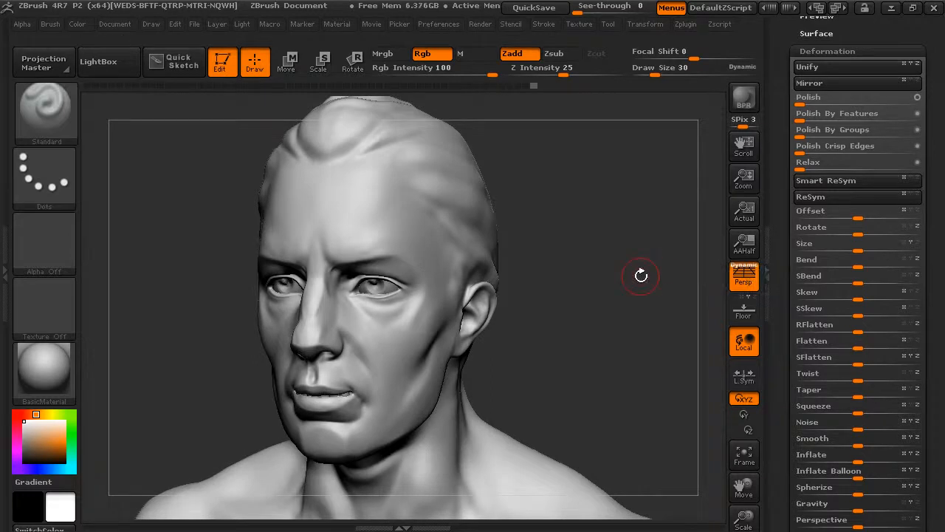
- Try the Bend and Smooth Bend deformations on the head and undo the changes
mouse_move(854, 268)
left_mouse_down()
mouse_move(867, 265)
mouse_move(852, 270)
mouse_move(877, 287)
mouse_move(857, 285)
left_mouse_up()
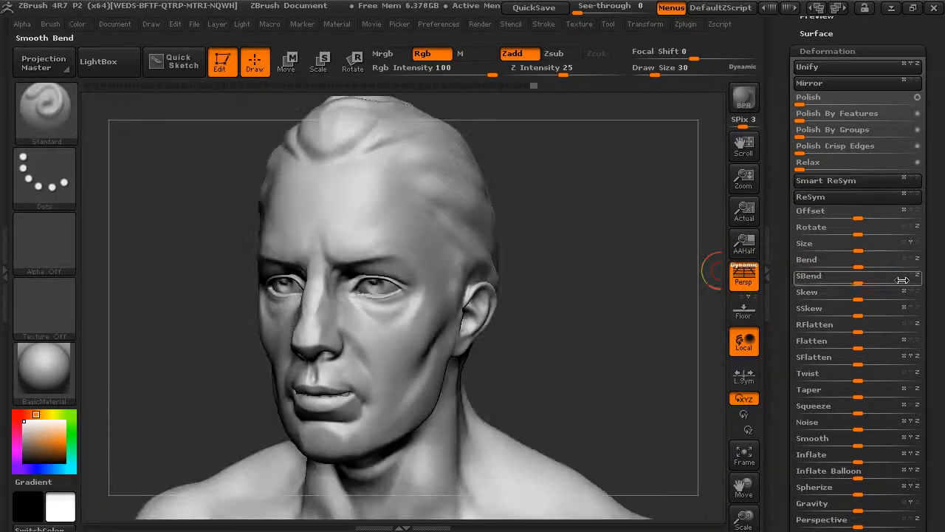
left_click_drag(882, 278, 866, 310)
key("ctrl+z")
key("ctrl+z")
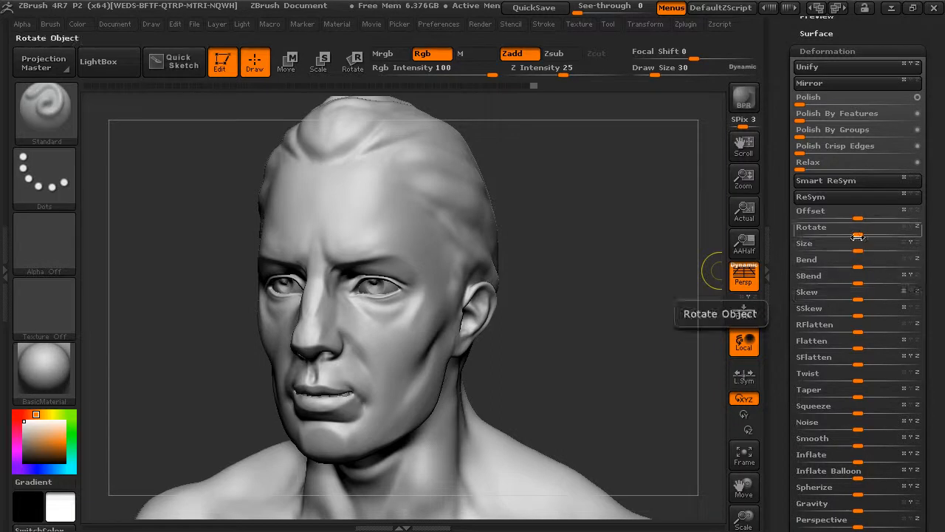
- Try the Rotate deformation on the head around the Z axis and undo it
left_click_drag(885, 227, 821, 219)
key("ctrl+z")
key("ctrl+z")
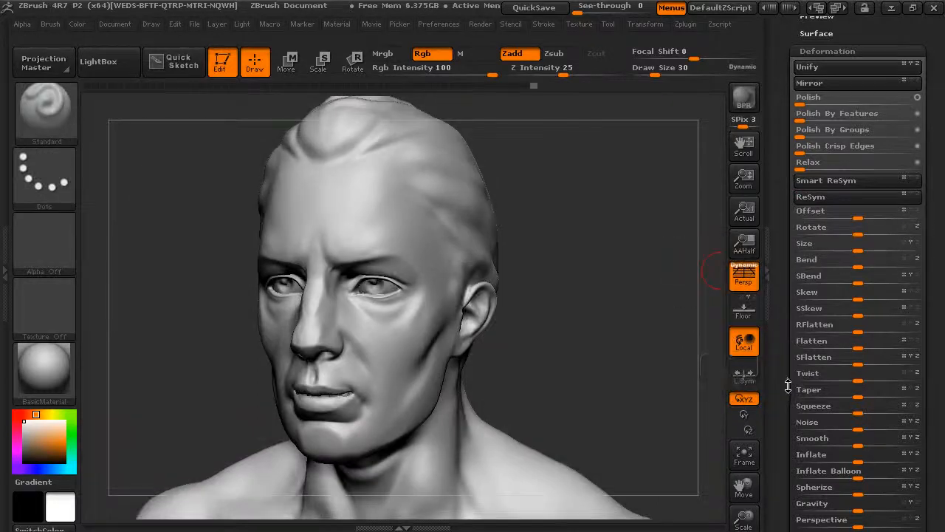
- Try twisting the head around different axes with the Twist deformation and undo each attempt
left_click_drag(788, 395, 790, 334)
mouse_move(857, 293)
left_mouse_down()
mouse_move(895, 292)
mouse_move(864, 292)
left_mouse_up()
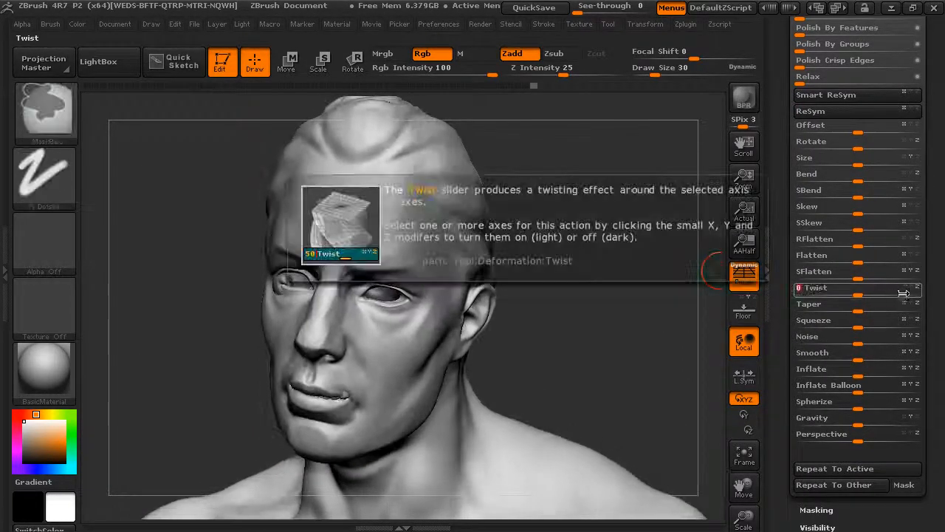
key("ctrl+z")
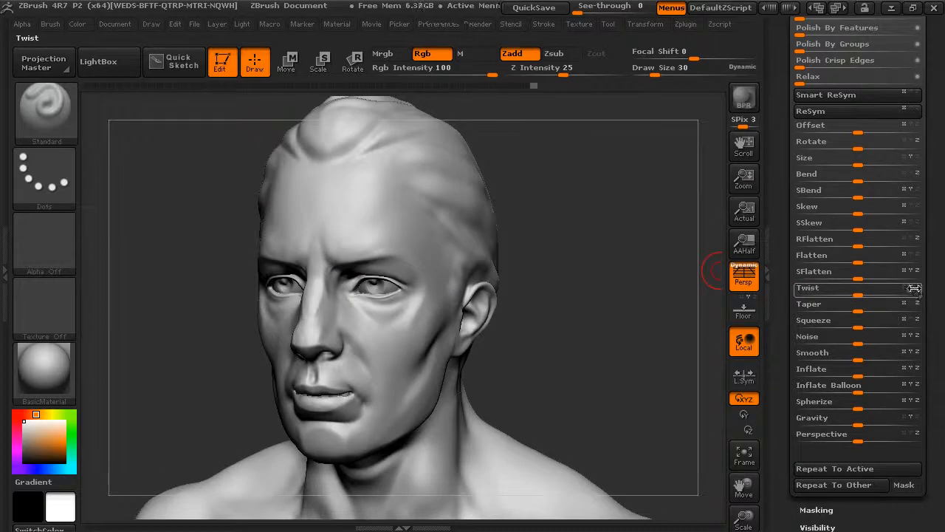
mouse_move(864, 294)
left_mouse_down()
mouse_move(896, 294)
mouse_move(821, 295)
mouse_move(878, 298)
left_mouse_up()
key("ctrl+z")
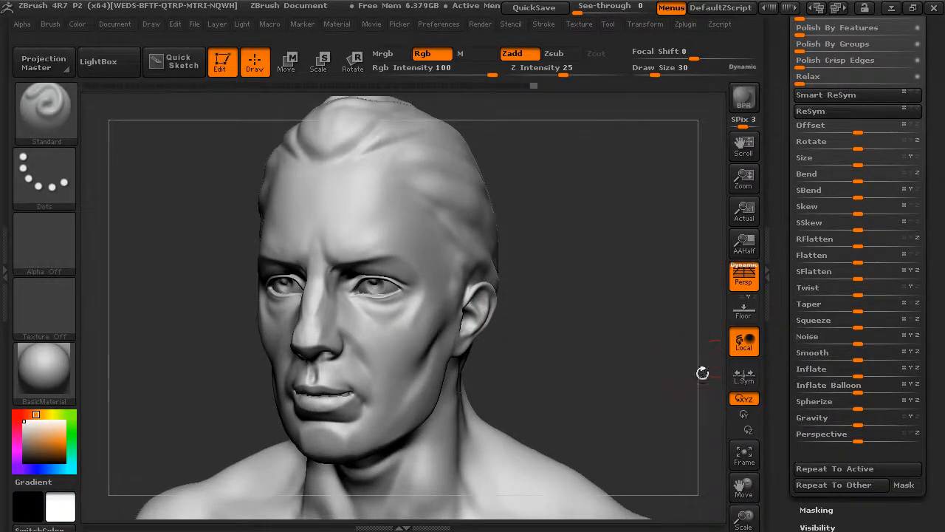
- Try the Inflate deformation on the whole head and undo it
left_click_drag(635, 395, 463, 302)
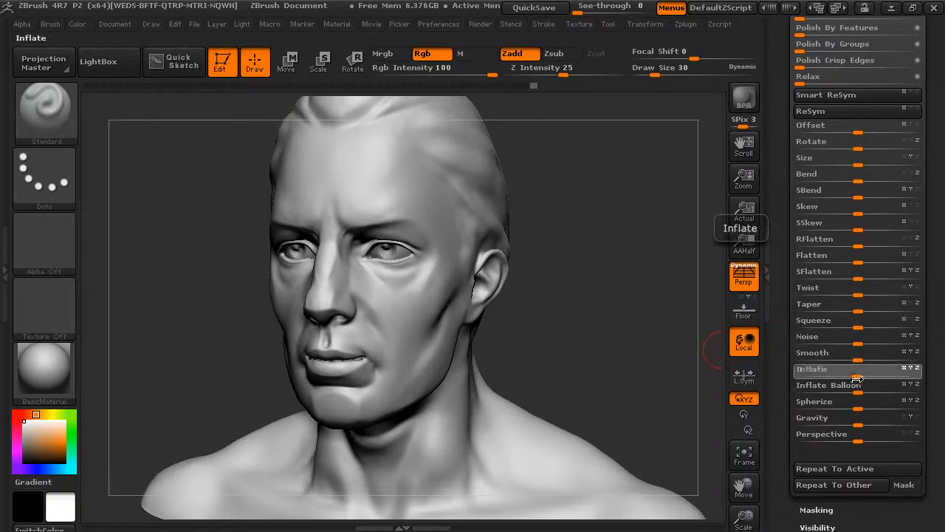
left_click_drag(858, 375, 882, 375)
key("ctrl+z")
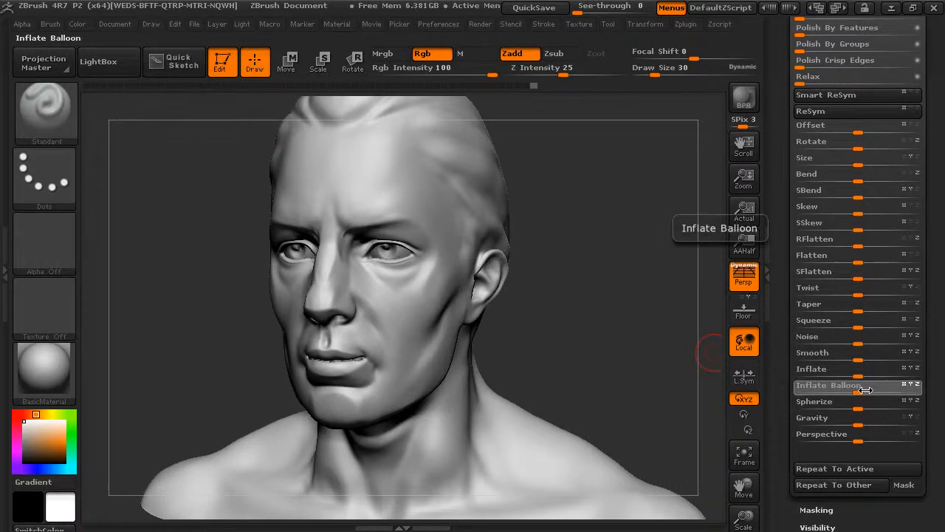
- Try the Inflate Balloon deformation on the whole head at values up to 33 and undo it
left_click_drag(877, 389, 880, 389)
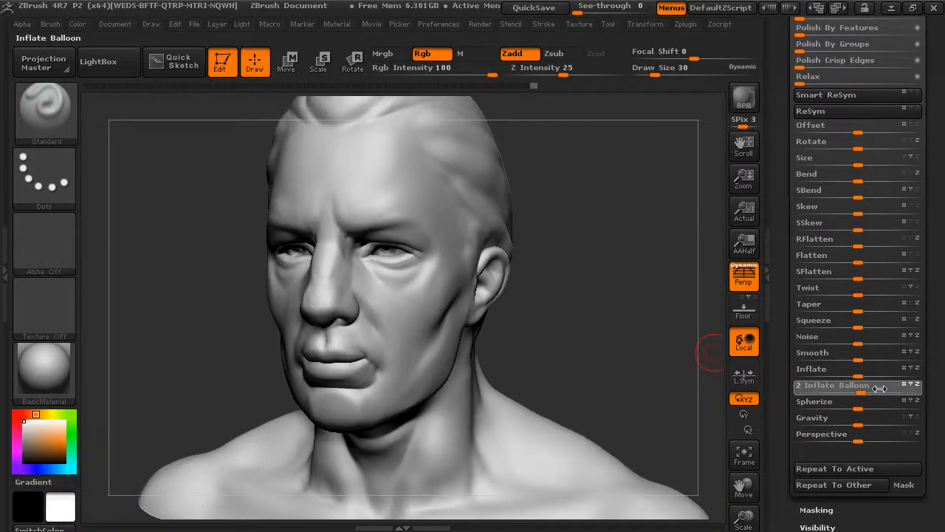
left_click_drag(813, 390, 742, 385)
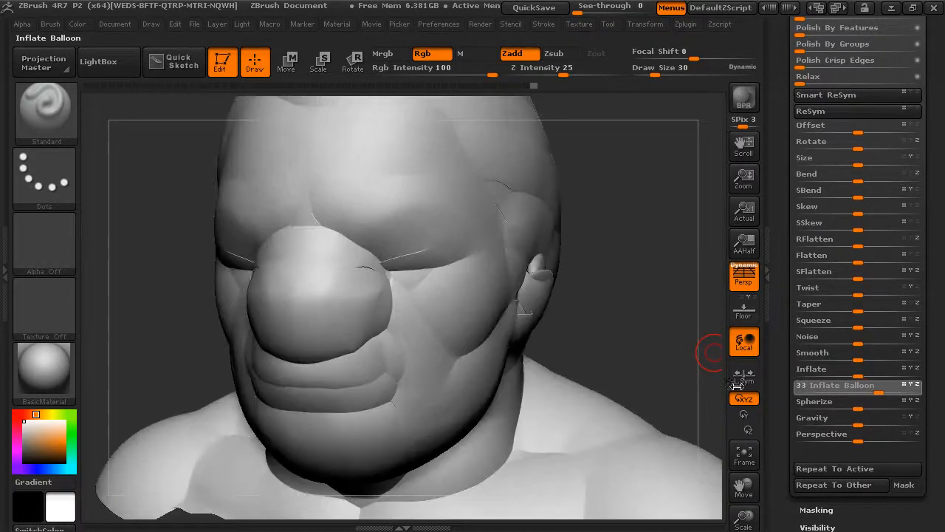
key("ctrl+z")
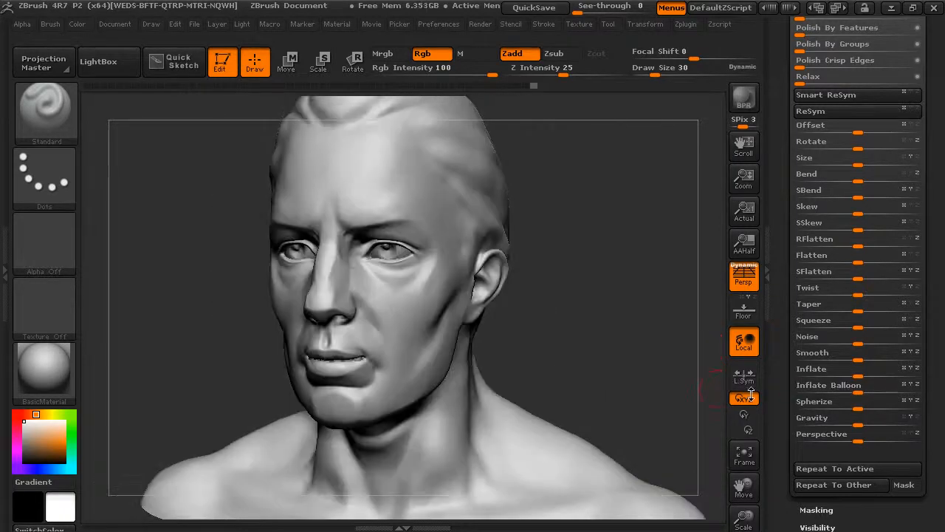
mouse_move(859, 411)
left_mouse_down()
mouse_move(925, 401)
mouse_move(858, 413)
left_mouse_up()
- Activate symmetry and paint a mask over both eyebrow areas with a draw size of 19
left_click_drag(614, 198, 613, 232)
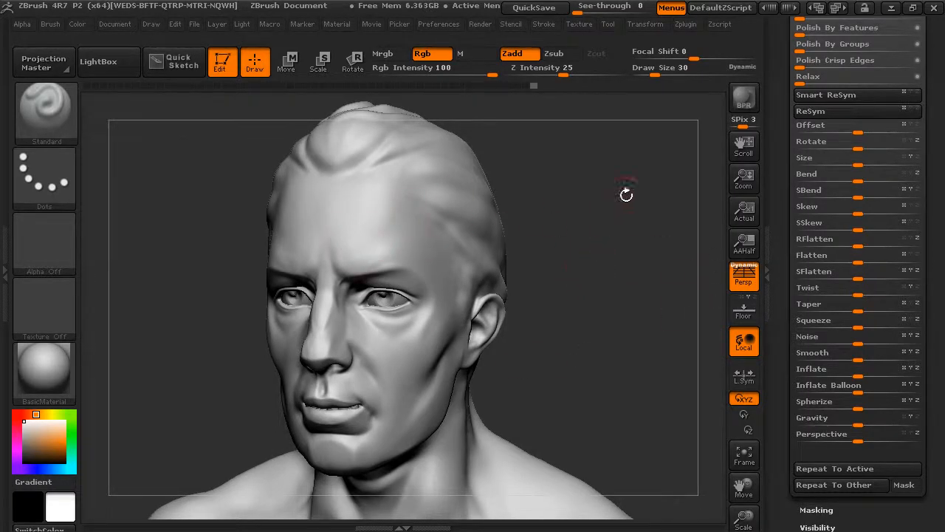
left_click_drag(620, 278, 639, 320)
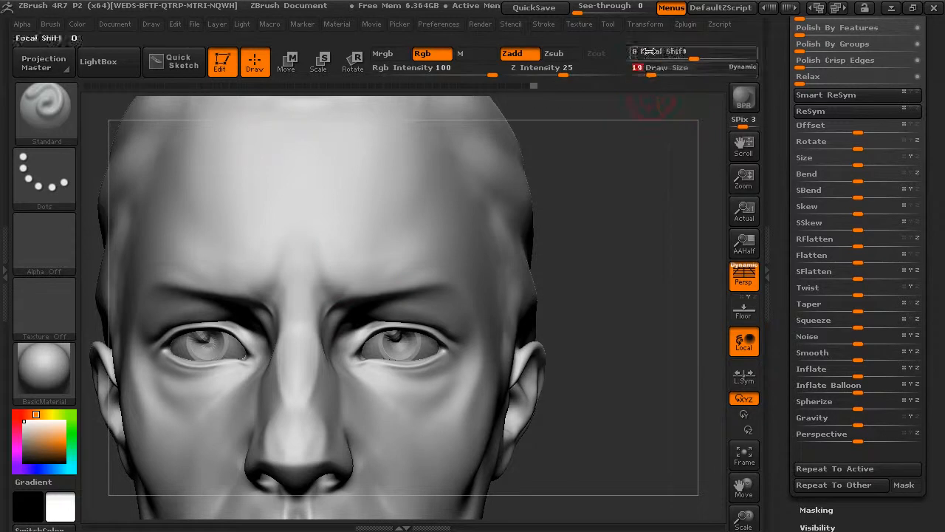
left_click(646, 23)
left_click(667, 388)
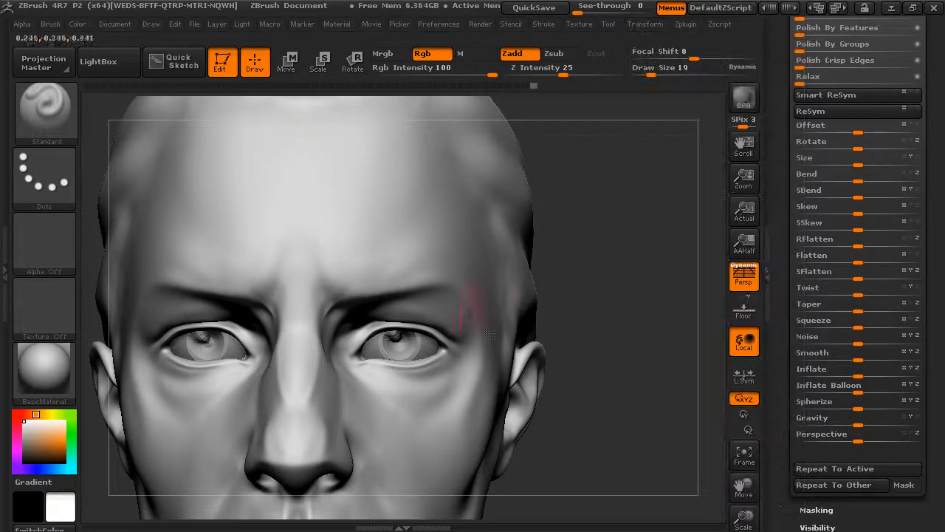
mouse_move(367, 277)
left_mouse_down("ctrl")
mouse_move(344, 282)
mouse_move(417, 257)
mouse_move(457, 260)
mouse_move(386, 260)
mouse_move(356, 273)
left_mouse_up("ctrl")
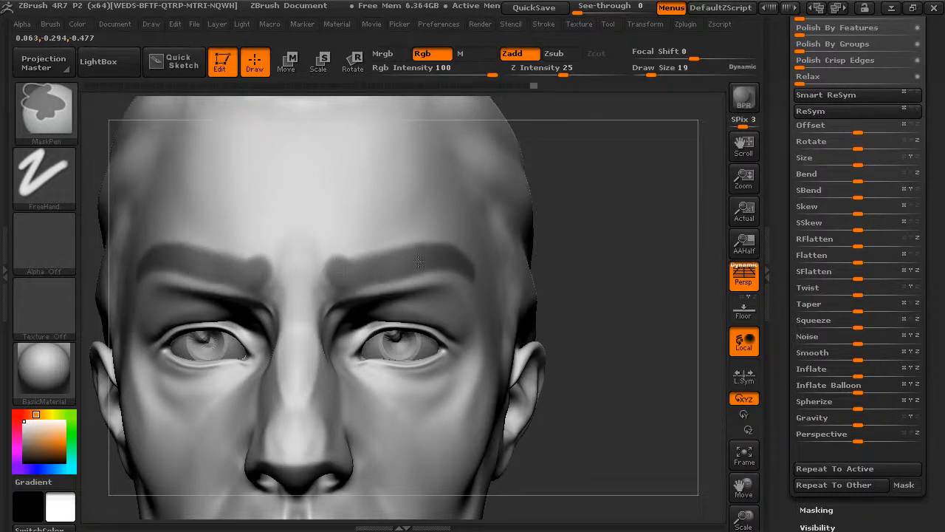
- Refine the shape of the eyebrow masks with the draw size set to 22
left_click_drag(627, 284, 539, 259)
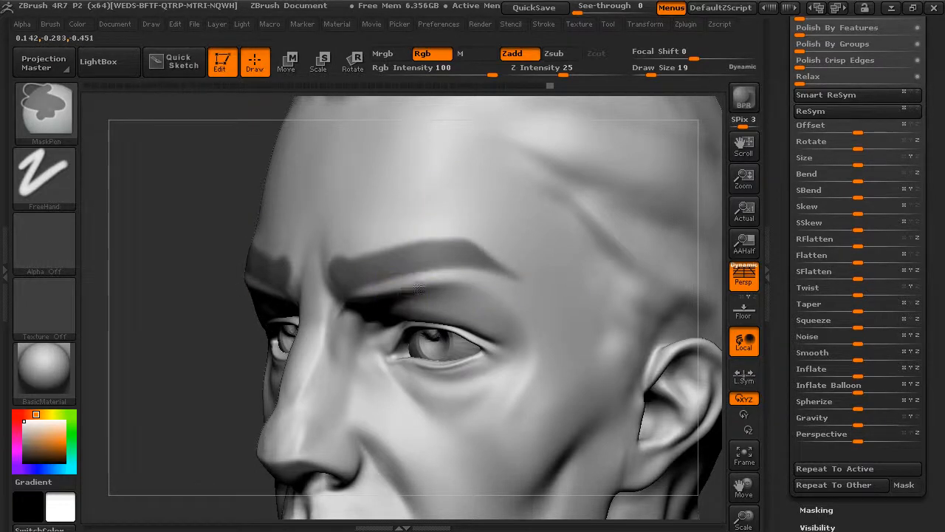
mouse_move(248, 200)
left_mouse_down("shift")
mouse_move(179, 172)
mouse_move(253, 164)
left_mouse_up("shift")
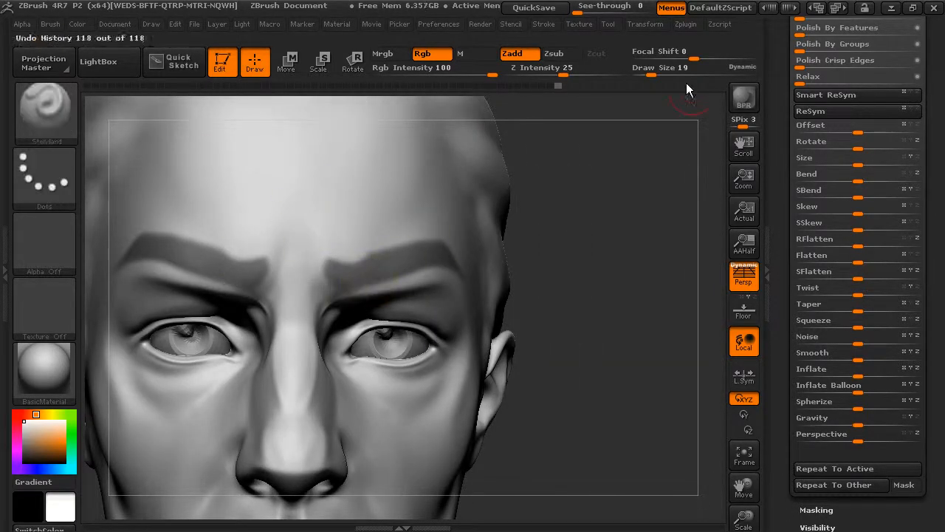
left_click_drag(628, 73, 630, 77)
key("ctrl")
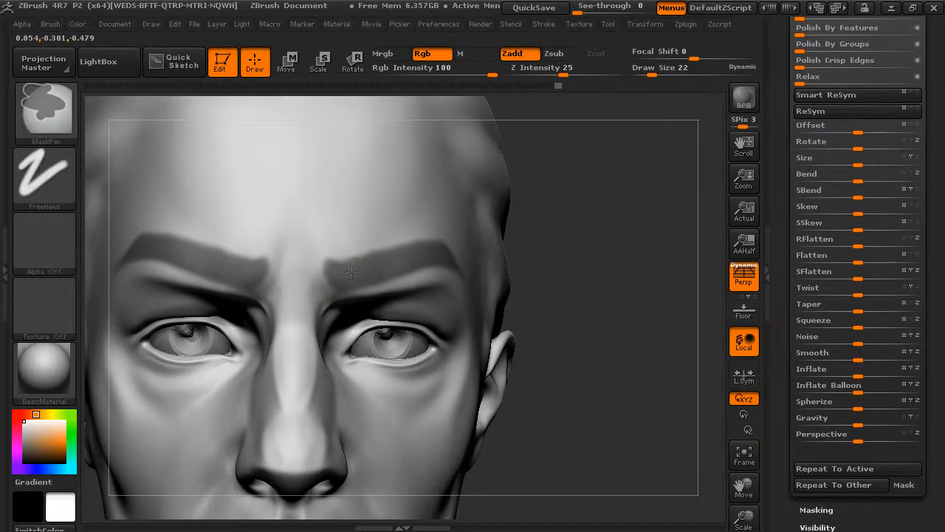
mouse_move(573, 260)
left_mouse_down()
mouse_move(609, 289)
mouse_move(605, 313)
mouse_move(662, 327)
mouse_move(636, 339)
left_mouse_up()
key("ctrl")
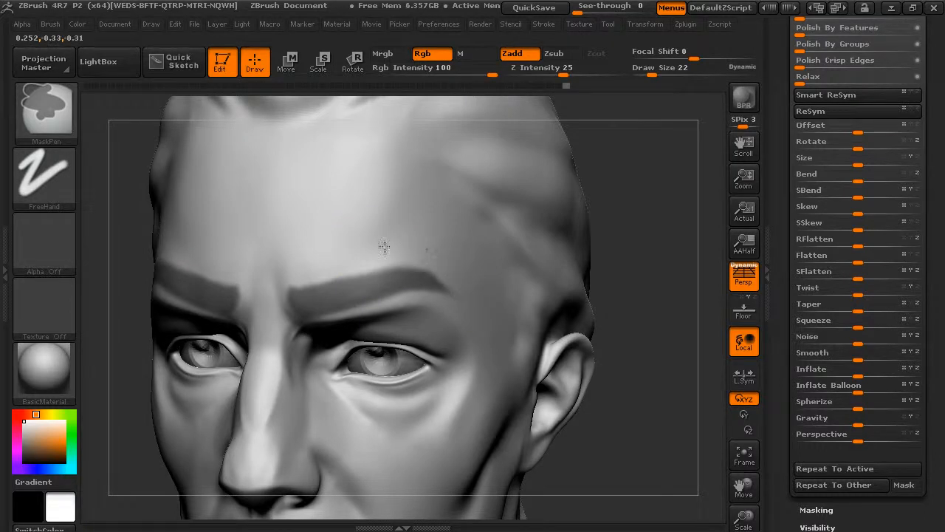
mouse_move(675, 278)
left_mouse_down()
mouse_move(632, 289)
mouse_move(646, 280)
left_mouse_up()
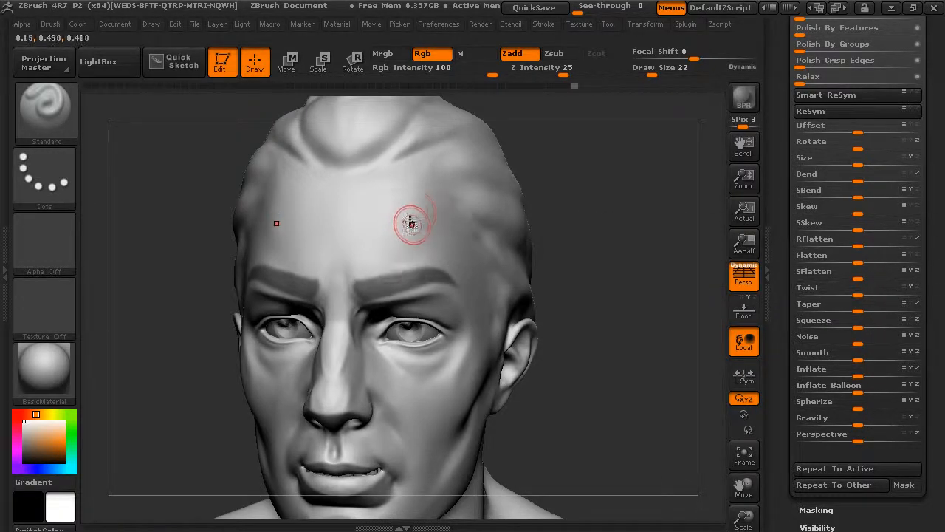
- Invert the mask and raise the unmasked eyebrows with an Inflate deformation of 8
left_click_drag(624, 240, 660, 302)
left_click_drag(859, 370, 863, 372)
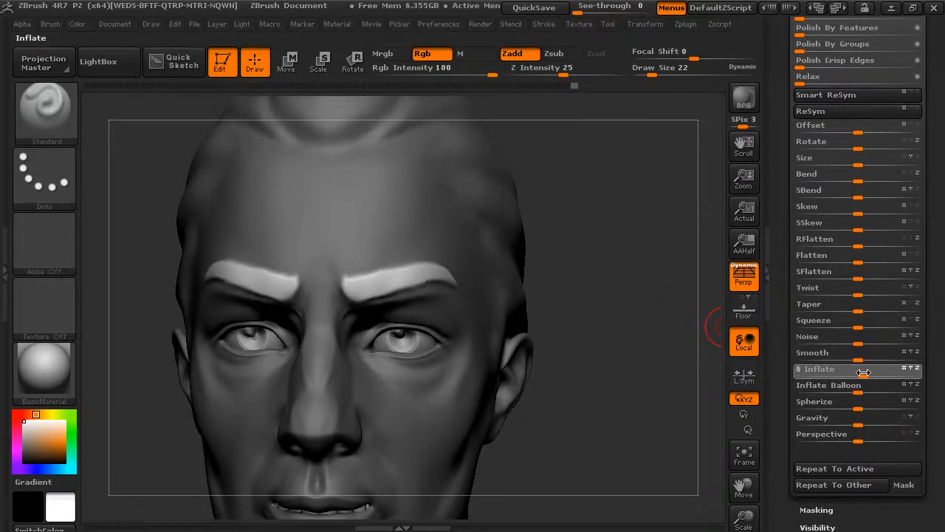
left_click_drag(600, 348, 574, 354)
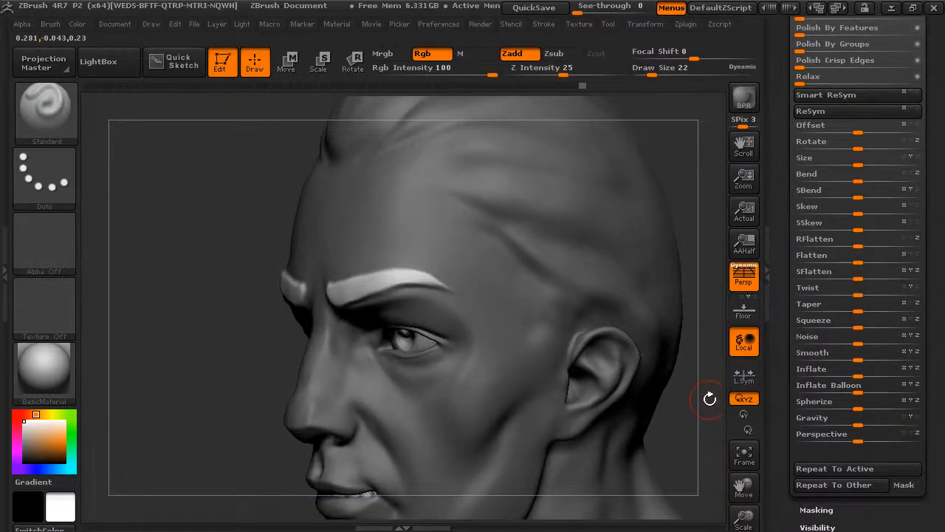
left_click_drag(177, 230, 585, 266)
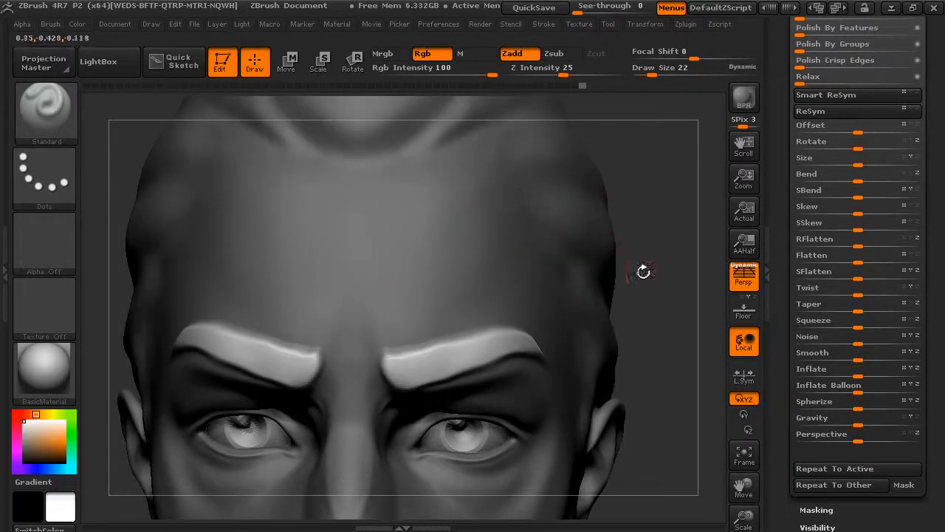
- Choose the Standard brush with a dark orange-brown colour and set its draw size to 19
left_click(67, 130)
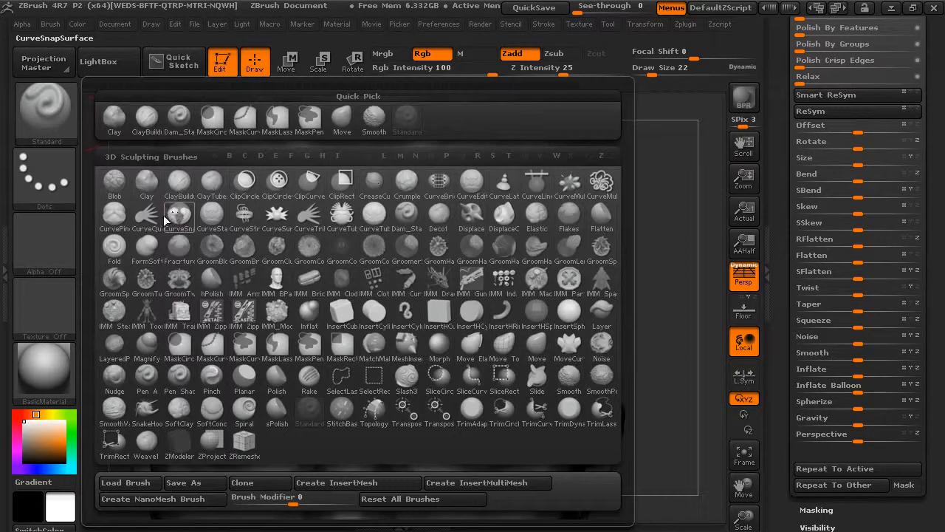
key("s")
key("t")
left_click(446, 70)
left_click_drag(48, 439, 53, 451)
left_click(563, 64)
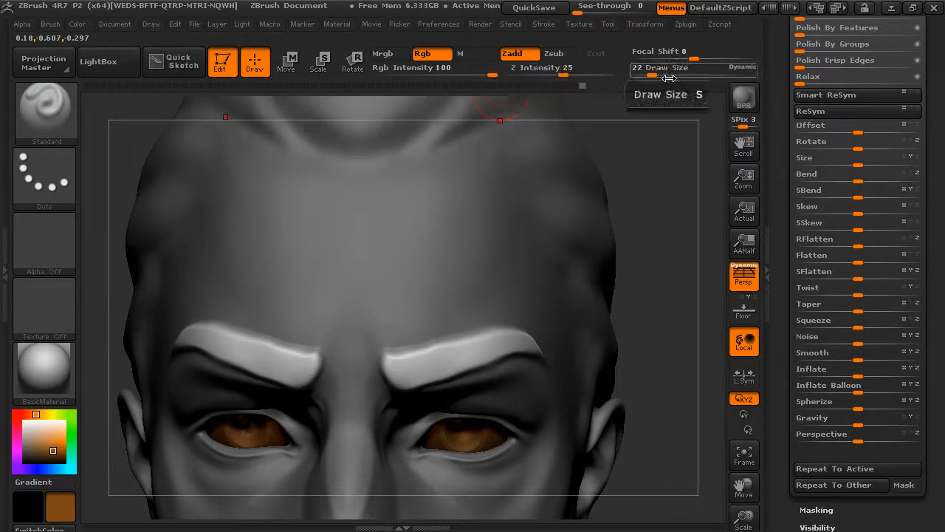
left_click_drag(657, 74, 651, 72)
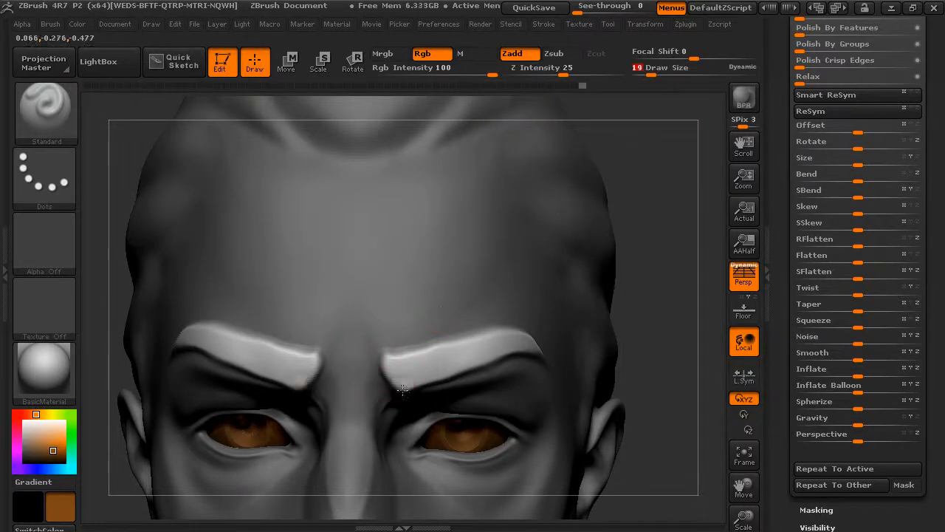
- Try painting brown onto the inner ends of both eyebrows and undo the strokes
left_click_drag(406, 392, 391, 346)
key("ctrl+z")
key("ctrl+z")
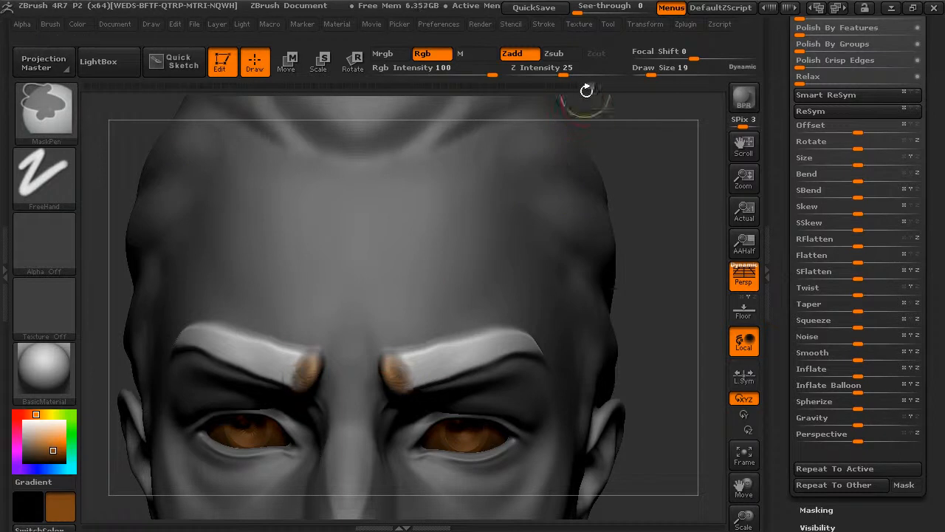
- Paint both raised eyebrows brown along their full length with the Z intensity at 11 and the draw size reduced to 15
left_click_drag(566, 73, 544, 73)
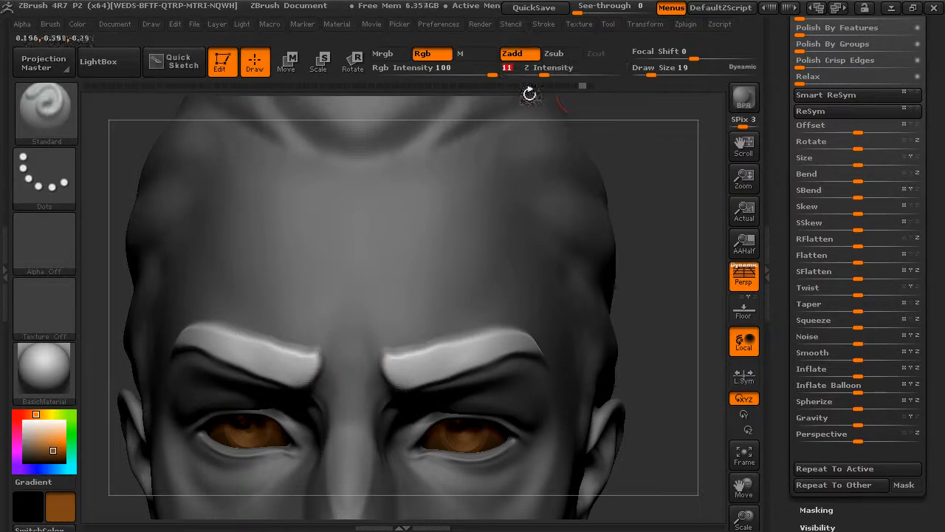
mouse_move(392, 395)
left_mouse_down()
mouse_move(384, 372)
mouse_move(409, 377)
mouse_move(401, 352)
left_mouse_up()
mouse_move(416, 386)
left_mouse_down()
mouse_move(429, 348)
mouse_move(442, 352)
left_mouse_up()
left_click_drag(663, 74, 649, 74)
mouse_move(439, 370)
left_mouse_down()
mouse_move(478, 349)
mouse_move(538, 347)
left_mouse_up()
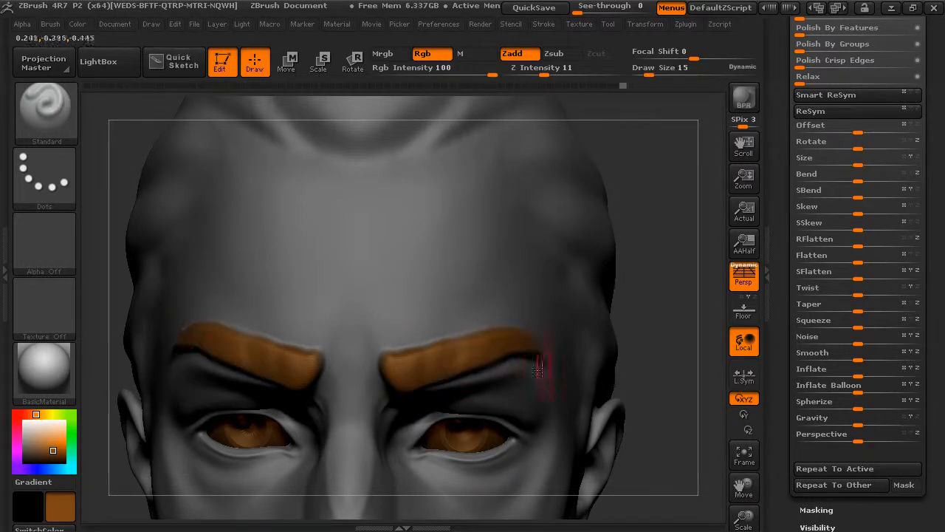
left_click_drag(407, 383, 451, 384)
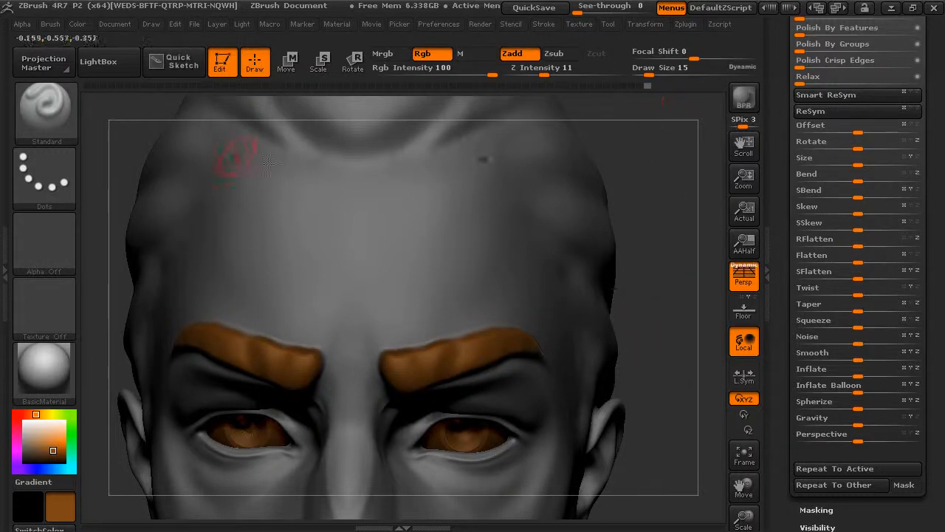
- Carve slanted hair grooves along both eyebrows with the Dam_Standard brush at draw size 15
left_click(50, 113)
left_click(407, 219)
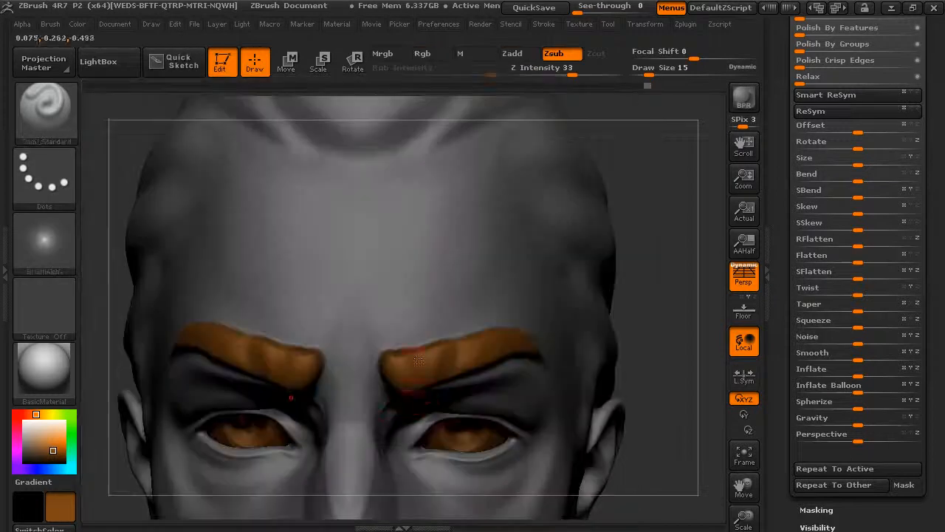
left_click_drag(442, 373, 417, 391)
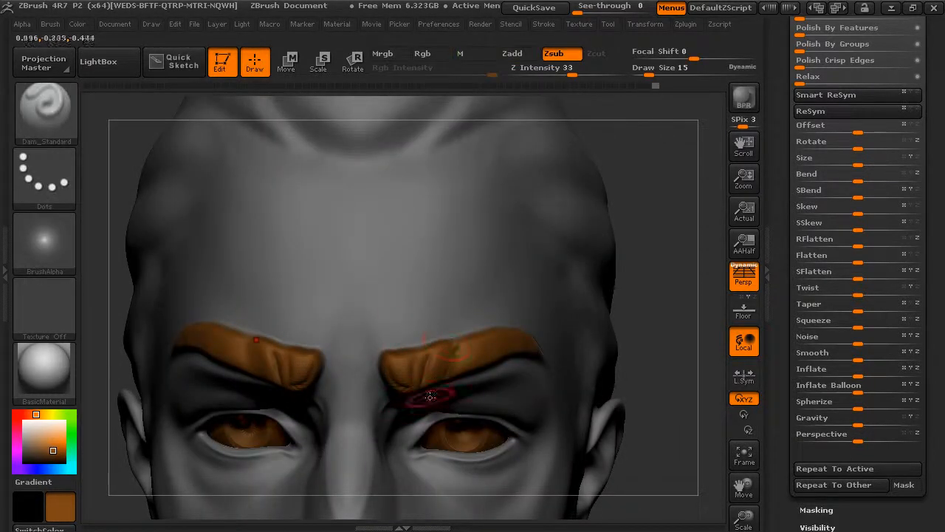
left_click_drag(452, 373, 480, 336)
left_click_drag(653, 340, 607, 349)
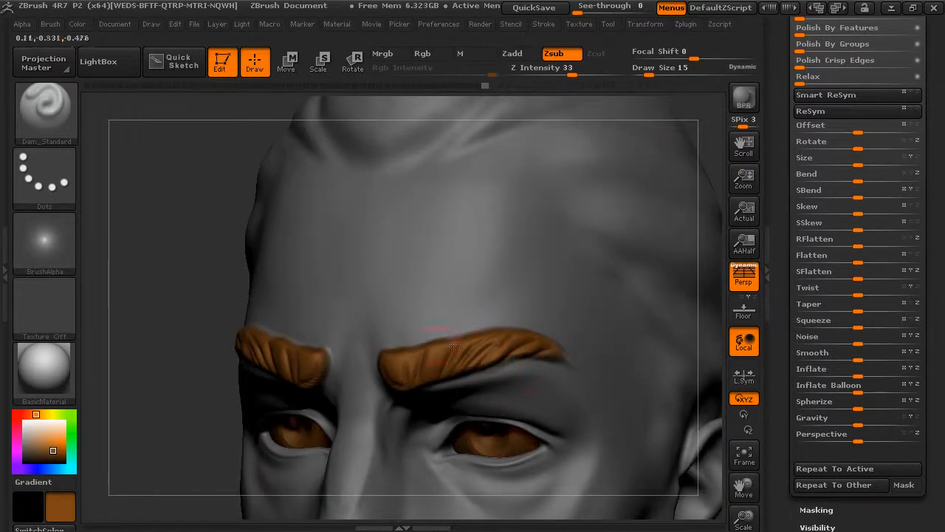
left_click_drag(416, 397, 444, 339)
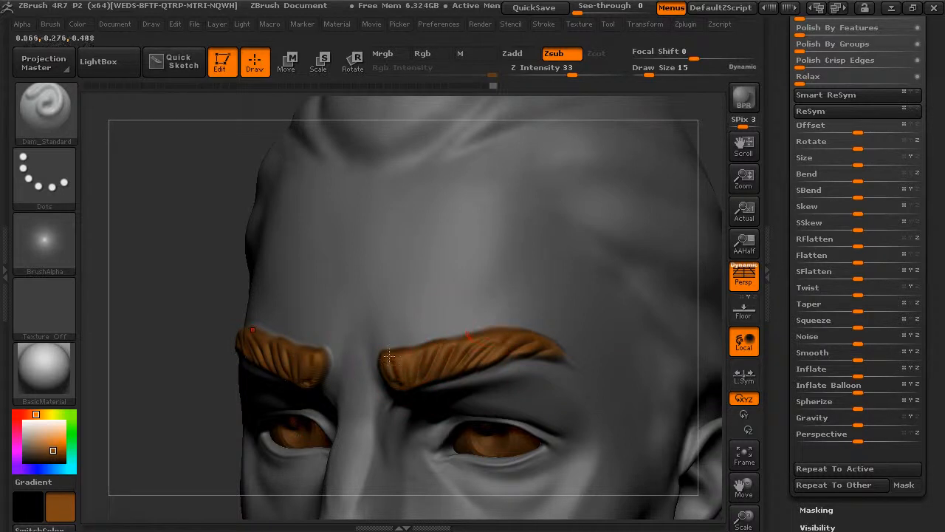
- Clear the mask from the head so the area around the eyebrows is unprotected
mouse_move(230, 236)
left_mouse_down("alt")
mouse_move(194, 220)
mouse_move(230, 218)
left_mouse_up("alt")
mouse_move(634, 356)
left_mouse_down()
mouse_move(634, 373)
mouse_move(648, 302)
left_mouse_up()
key("Up")
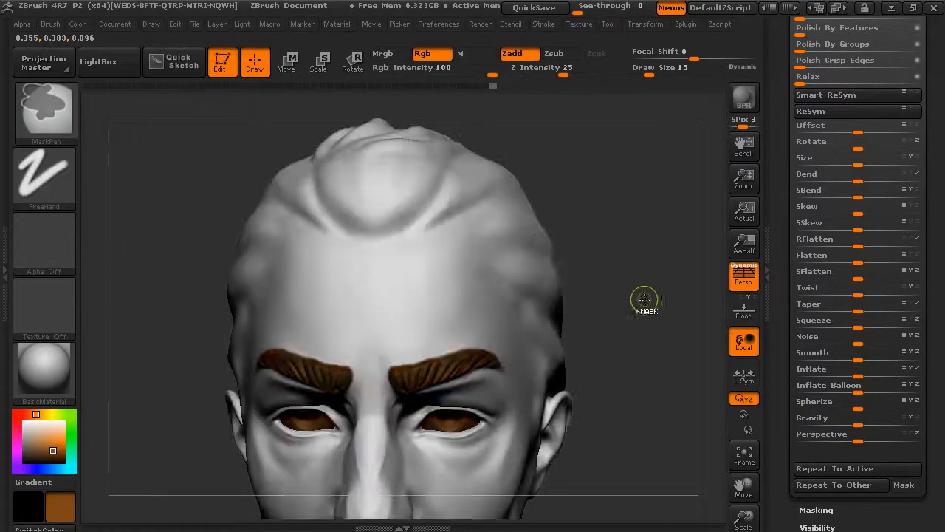
mouse_move(659, 372)
left_mouse_down("alt")
mouse_move(645, 358)
mouse_move(591, 347)
mouse_move(647, 354)
mouse_move(656, 337)
mouse_move(648, 357)
left_mouse_up("alt")
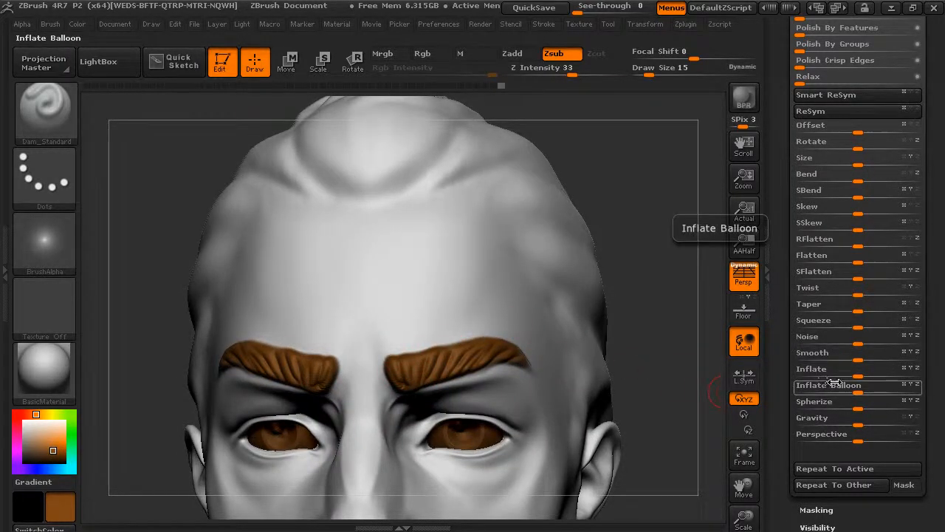
left_click_drag(691, 353, 673, 367)
left_click_drag(693, 243, 713, 274)
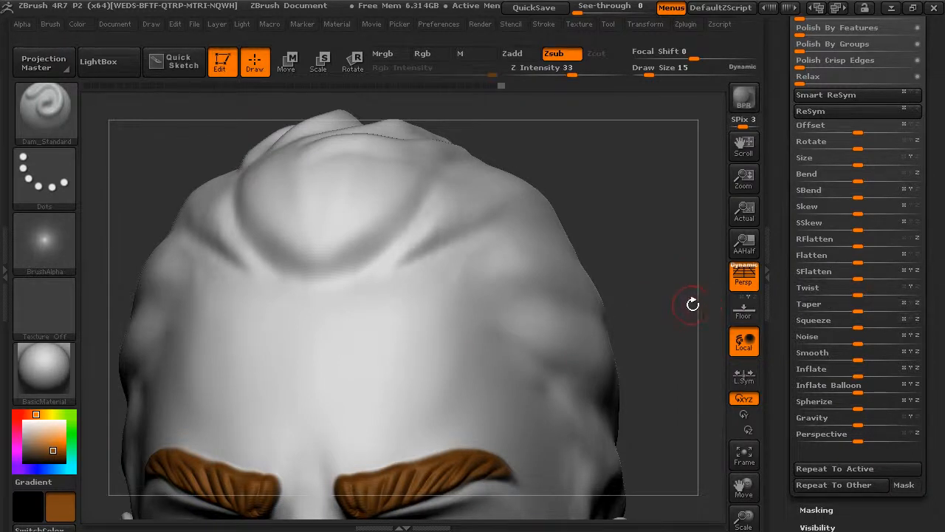
mouse_move(683, 286)
left_mouse_down()
mouse_move(652, 313)
mouse_move(658, 279)
mouse_move(683, 281)
left_mouse_up()
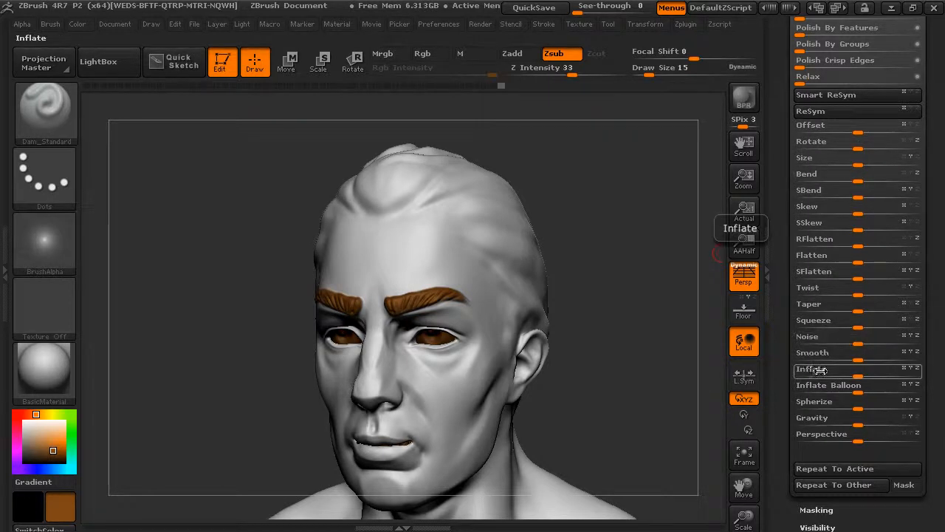
left_click_drag(665, 347, 595, 350)
mouse_move(659, 391)
left_mouse_down()
mouse_move(667, 397)
mouse_move(643, 388)
left_mouse_up()
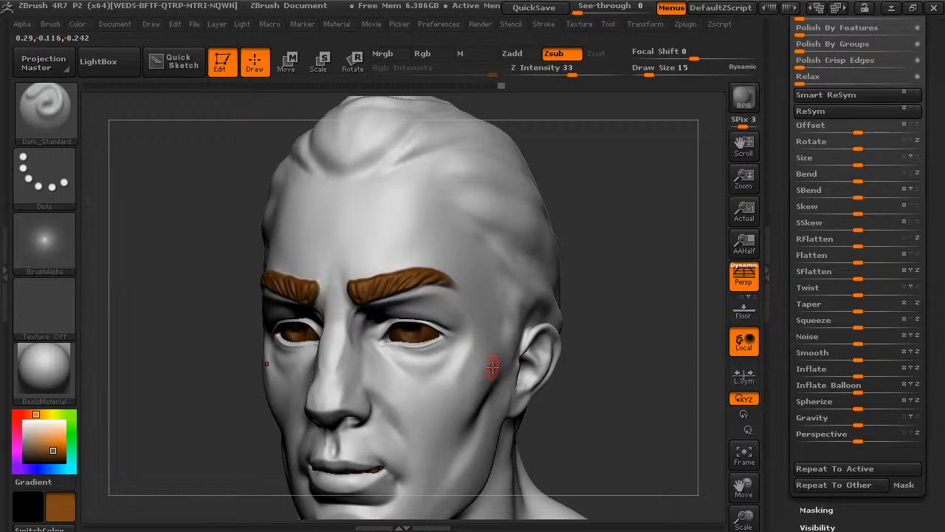
- Paint a slanted rounded mask patch on the cheekbone below the eye with MaskPen at draw size 15
mouse_move(635, 335)
left_mouse_down()
mouse_move(664, 355)
mouse_move(675, 380)
mouse_move(667, 332)
mouse_move(608, 386)
mouse_move(618, 342)
mouse_move(646, 356)
mouse_move(627, 377)
left_mouse_up()
mouse_move(354, 351)
left_mouse_down("shift")
mouse_move(344, 365)
mouse_move(366, 359)
left_mouse_up("shift")
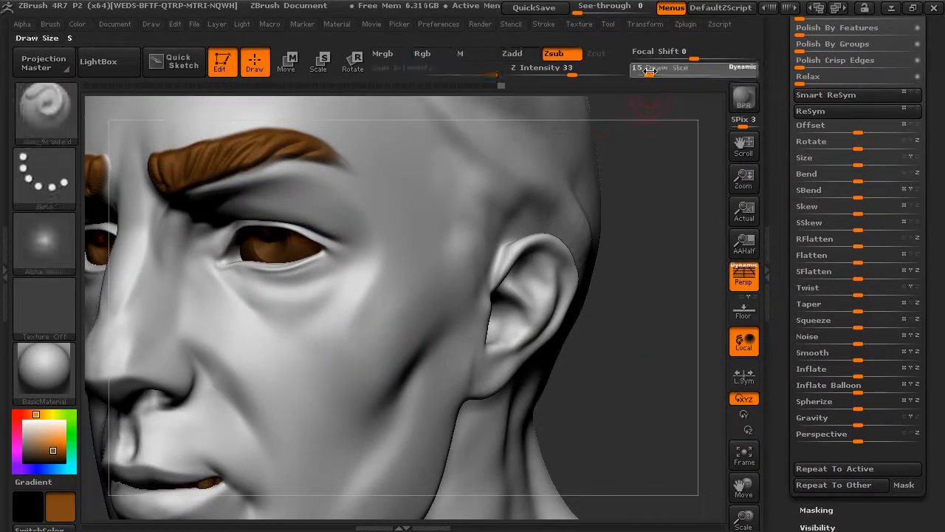
mouse_move(379, 321)
left_mouse_down("ctrl")
mouse_move(344, 358)
mouse_move(395, 304)
left_mouse_up("ctrl")
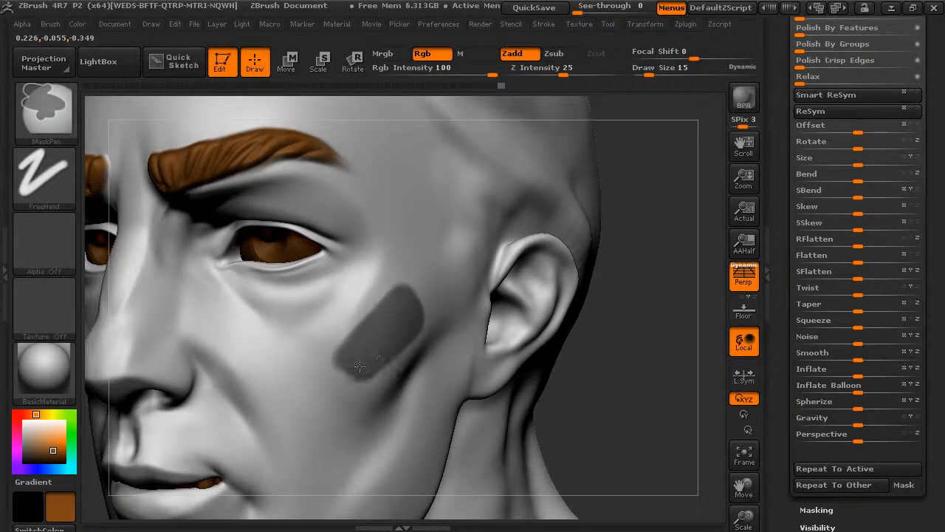
left_click_drag(354, 371, 404, 303, "ctrl")
- Lower the MaskPen focal shift to -57 and widen the cheek mask along its upper edge
left_click_drag(671, 318, 675, 363, "alt")
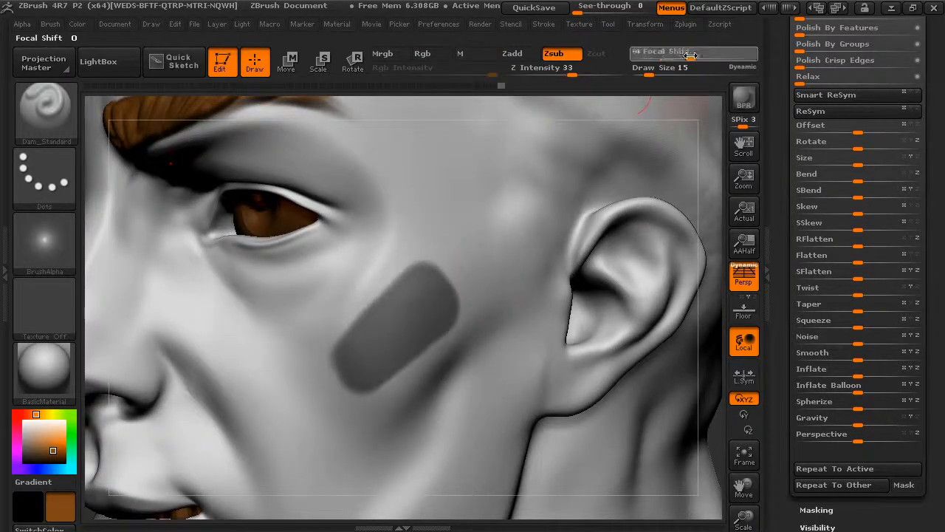
key("ctrl")
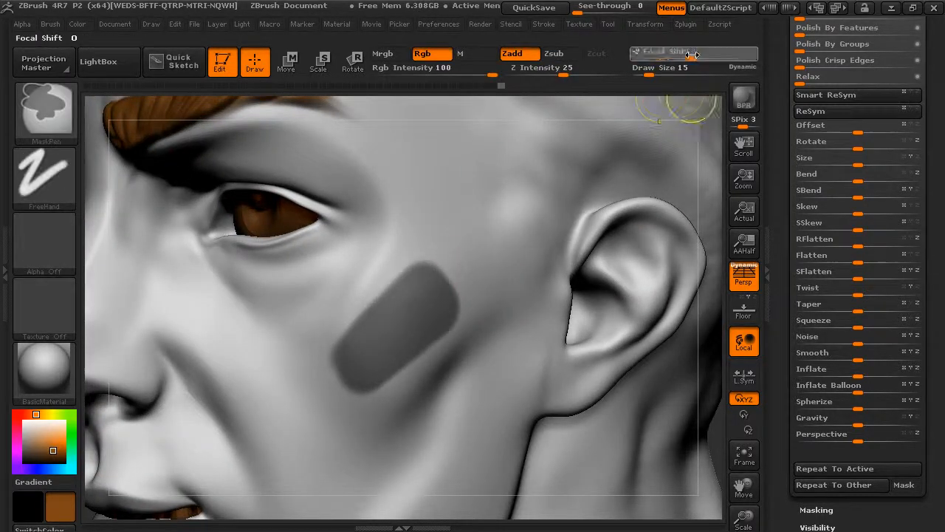
left_click_drag(665, 57, 658, 57)
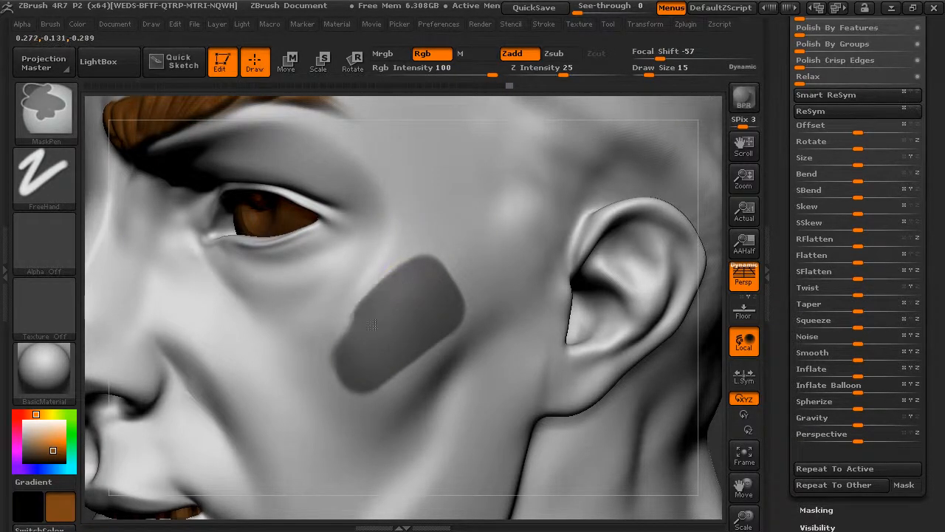
left_click_drag(355, 348, 334, 356, "ctrl")
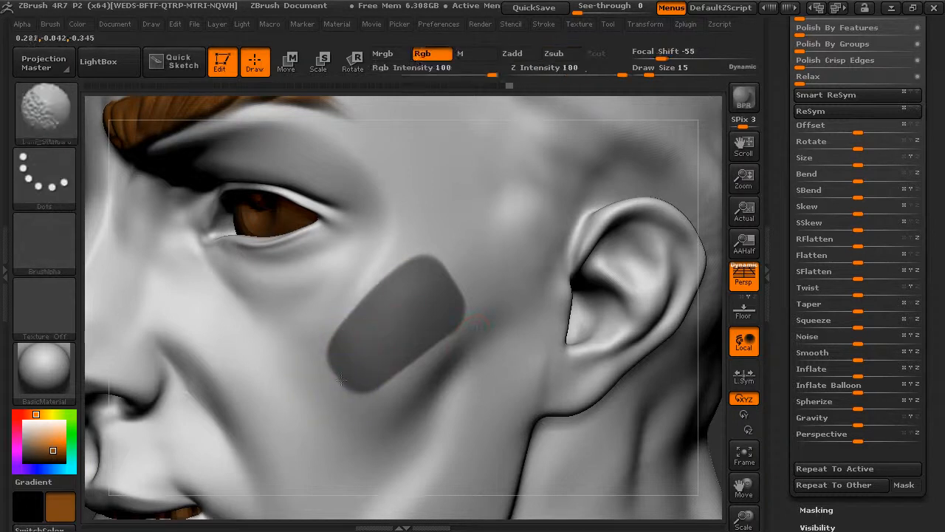
- Blur the cheek mask to soften its edges
key("ctrl+shift")
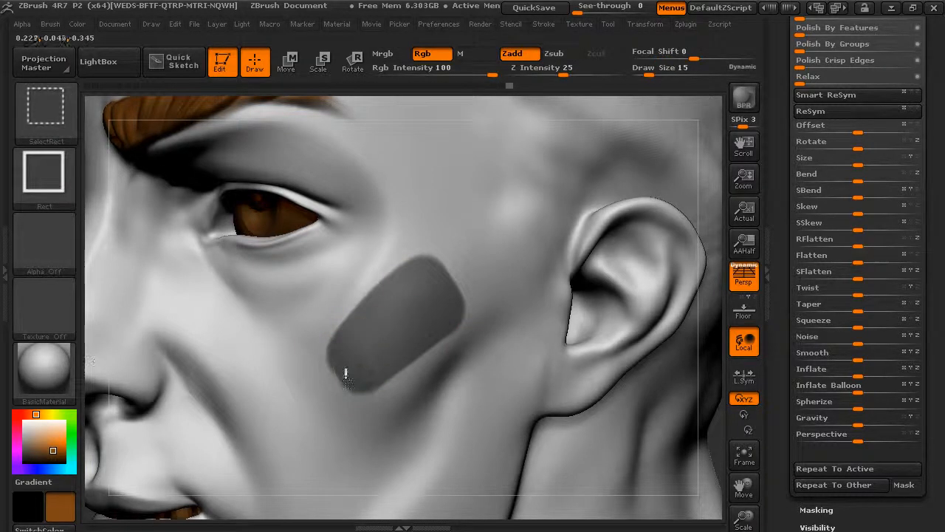
left_click(343, 375, "ctrl+shift")
left_click(632, 360, "ctrl+shift")
left_click_drag(714, 429, 709, 397)
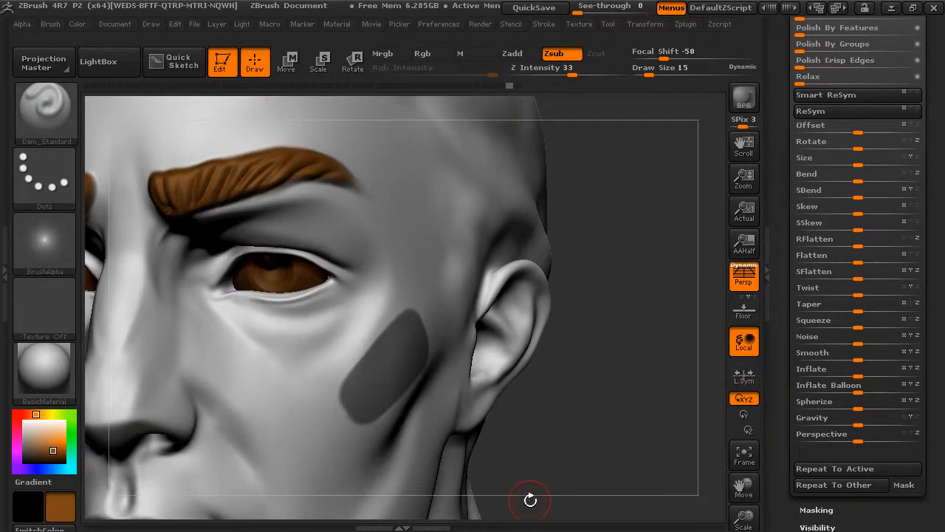
mouse_move(548, 181)
left_mouse_down()
mouse_move(578, 432)
mouse_move(507, 384)
left_mouse_up()
key("ctrl")
left_click(309, 443, "ctrl")
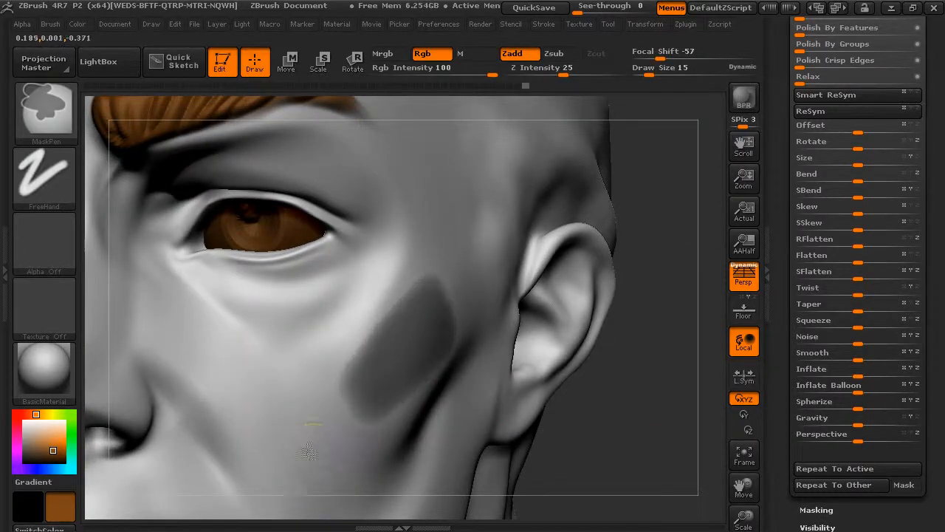
left_click(310, 450, "ctrl")
left_click_drag(625, 449, 665, 379)
left_click_drag(620, 408, 629, 405)
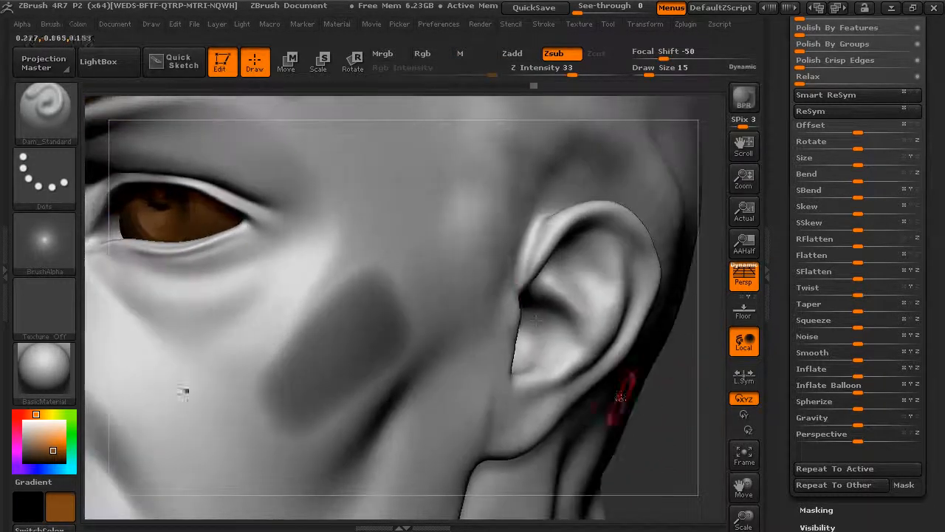
- Reduce the draw size to 11 and repaint the cheek mask's ear-side end with a crisp edge
left_click_drag(650, 72, 639, 72, "ctrl")
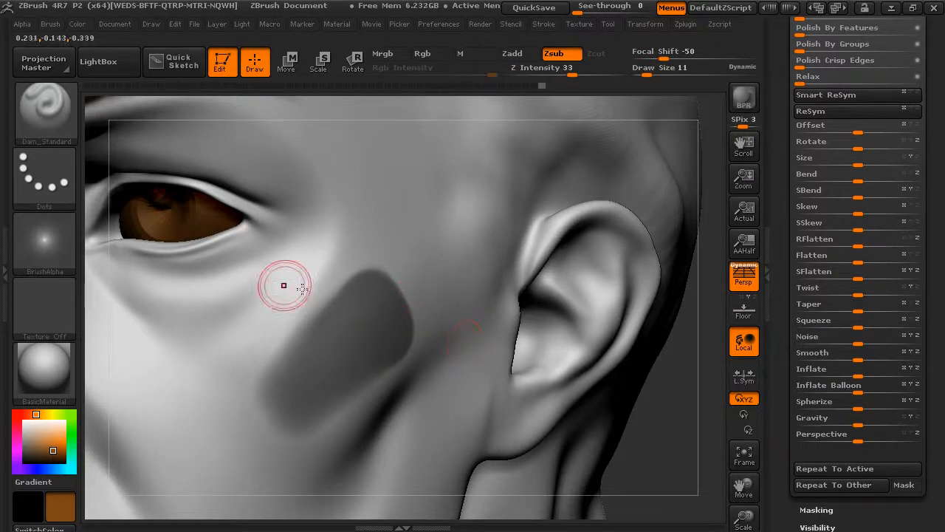
key("ctrl")
key("ctrl")
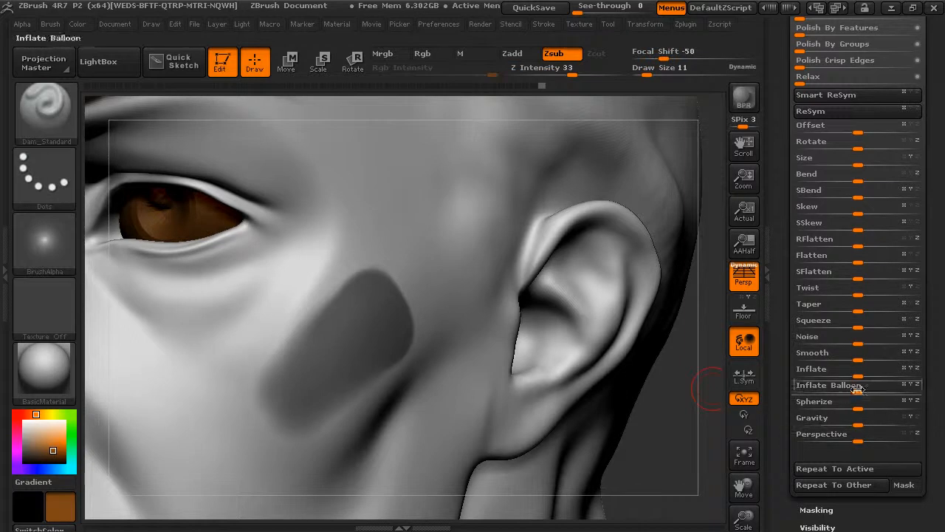
- Try an Inflate deformation on the head around the masked cheek patch and undo it
left_click_drag(856, 369, 868, 375)
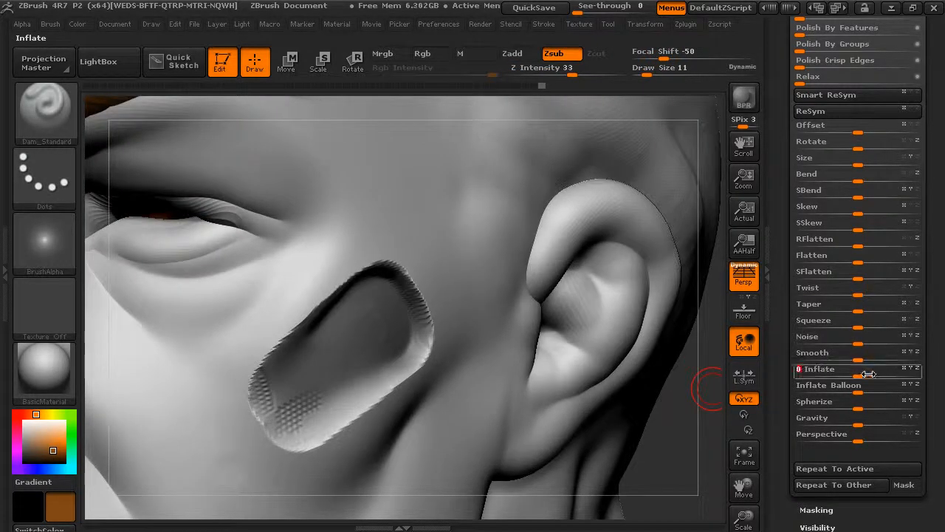
key("ctrl+z")
- Invert the mask and raise the cheek patch with an Inflate deformation of 2, clearing the mask after it
left_click(668, 472, "ctrl")
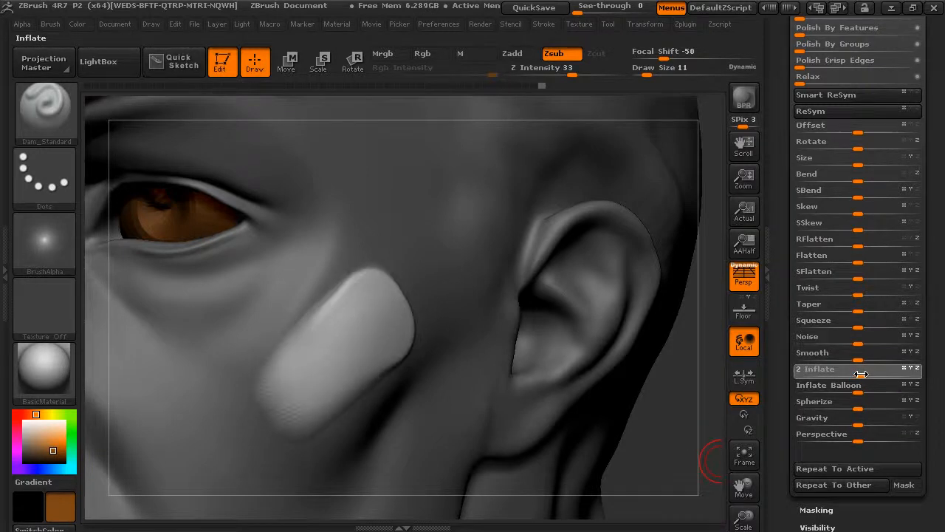
left_click_drag(662, 455, 688, 461)
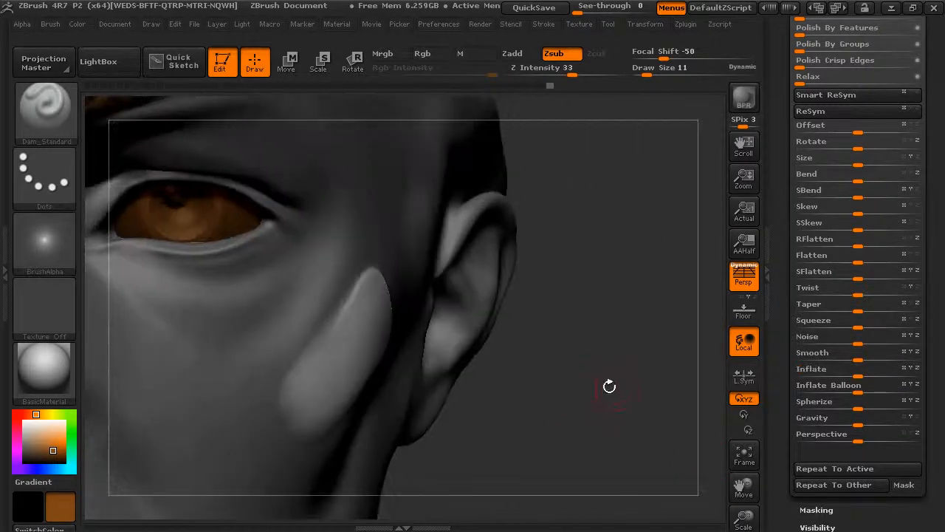
left_click(607, 332, "ctrl")
left_click_drag(607, 332, 642, 381, "ctrl")
- Smooth the front and lower edges of the raised cheek patch with the Smooth brush
mouse_move(499, 411)
left_mouse_down()
mouse_move(490, 428)
mouse_move(451, 422)
left_mouse_up()
left_click_drag(369, 259, 340, 269, "shift")
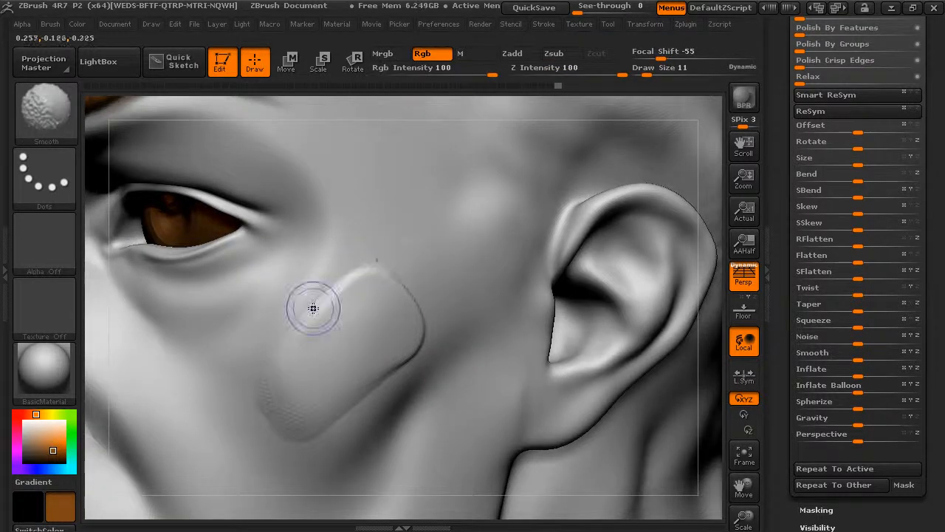
left_click_drag(291, 371, 279, 387, "shift")
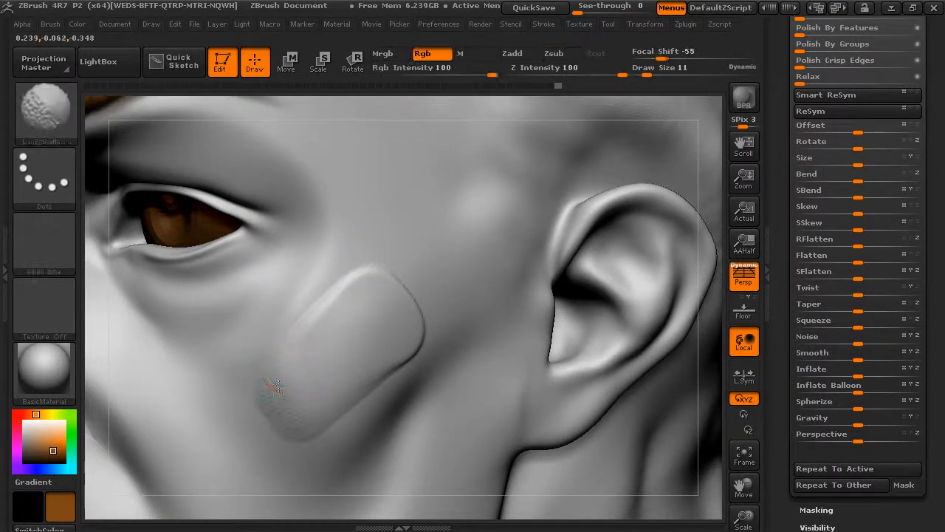
left_click_drag(270, 421, 300, 431, "shift")
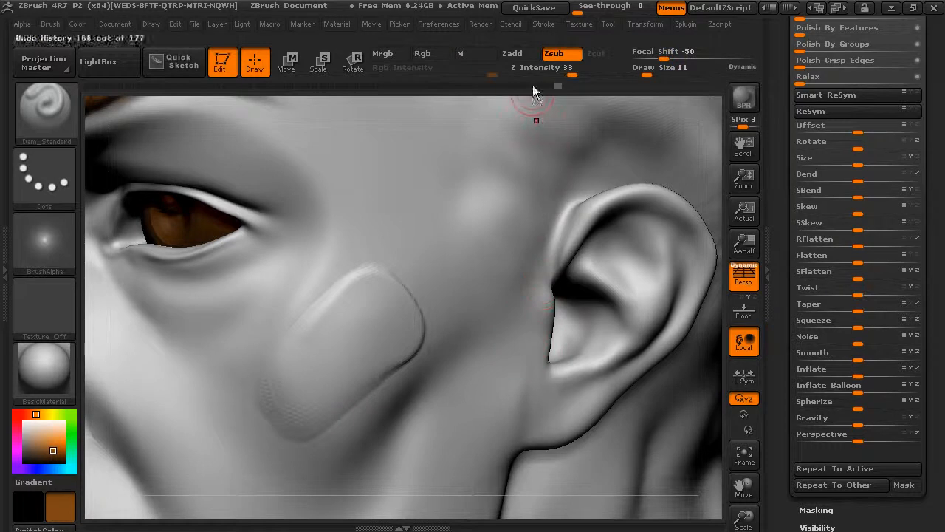
- Switch the Dam_Standard brush to Zadd so its strokes add material
left_click(526, 56)
left_click(536, 72, "shift")
left_click(521, 56, "shift")
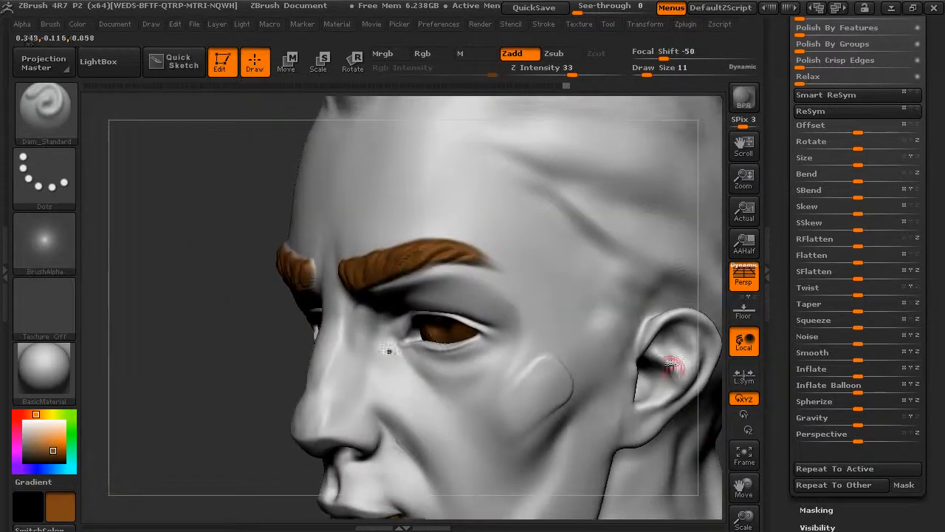
left_click_drag(268, 379, 188, 272)
left_click_drag(663, 355, 649, 341)
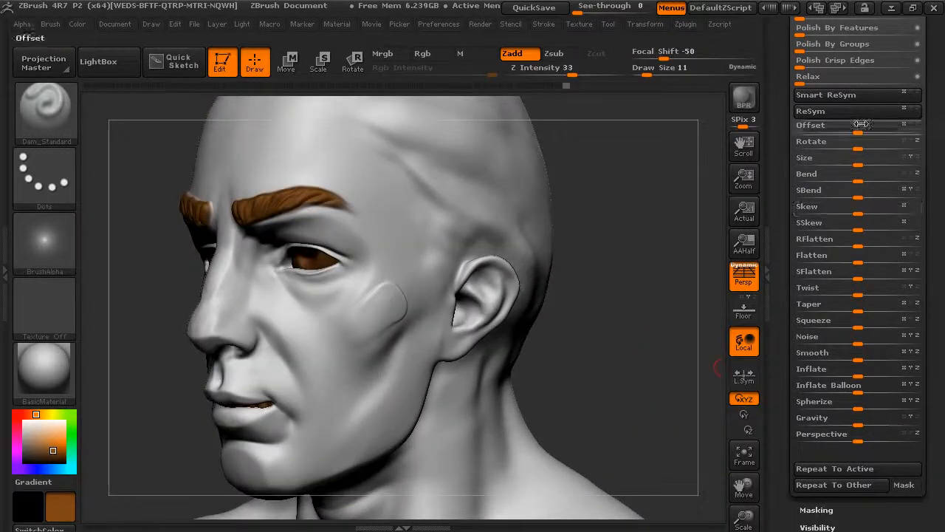
scroll(793, 172, "up", 3)
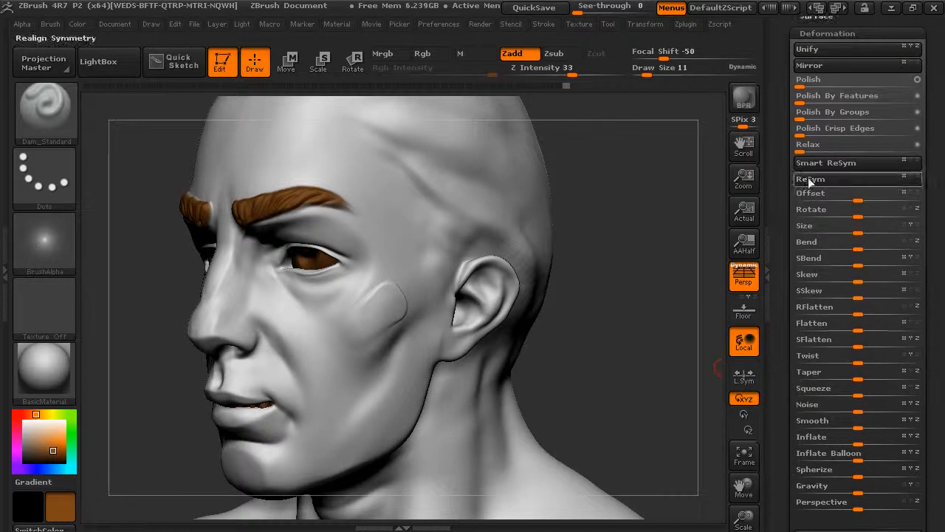